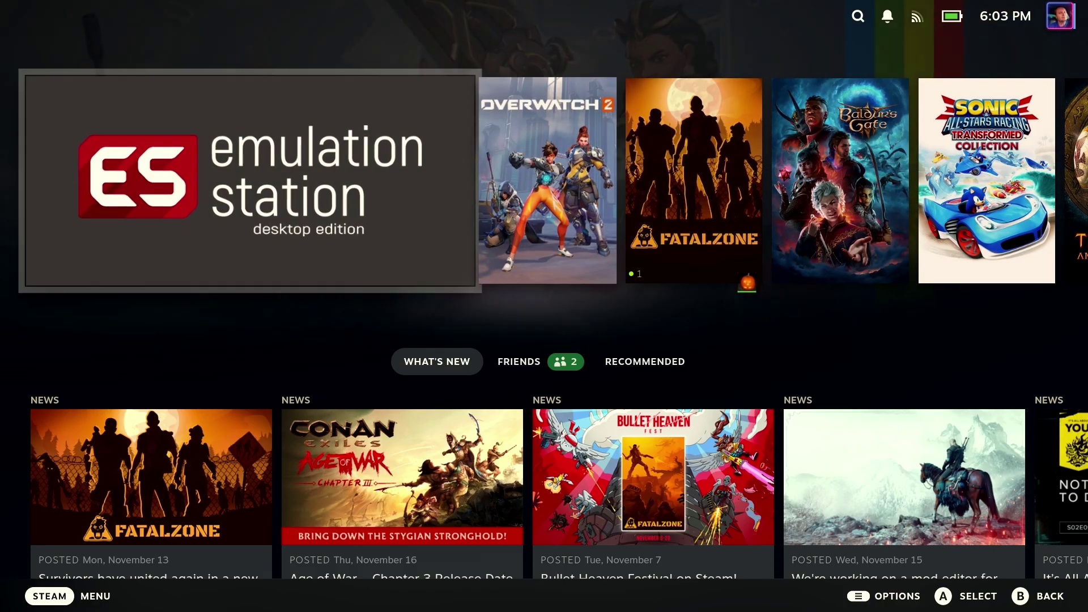
# Step: Open the Sonic & All-Stars Racing Transformed page and answer No to the Verified feedback prompt
pyautogui.press('Right')
pyautogui.press('Right')
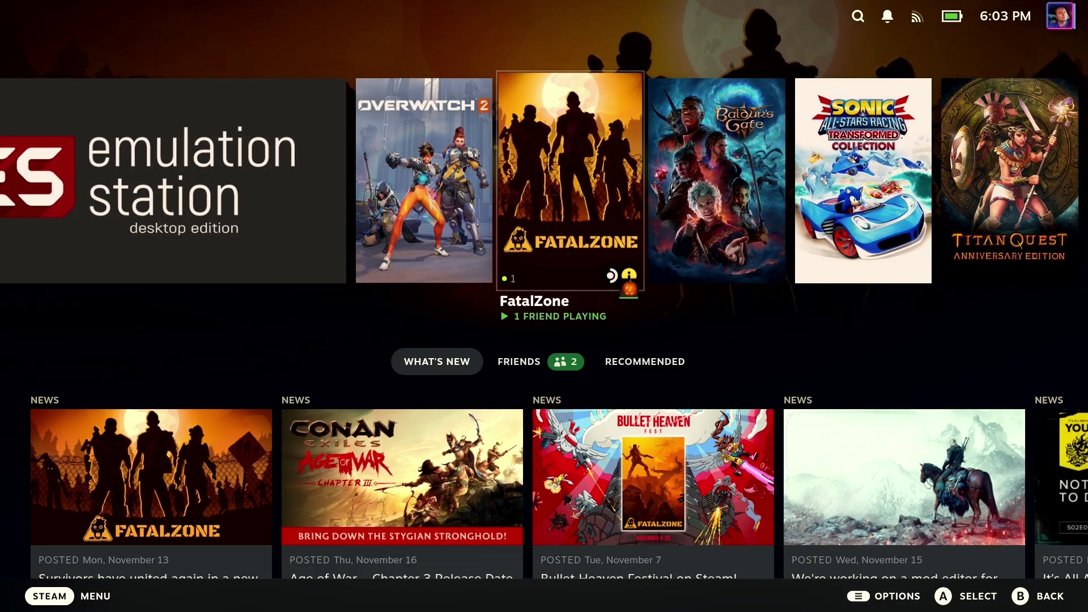
pyautogui.hotkey('ctrl', '2')
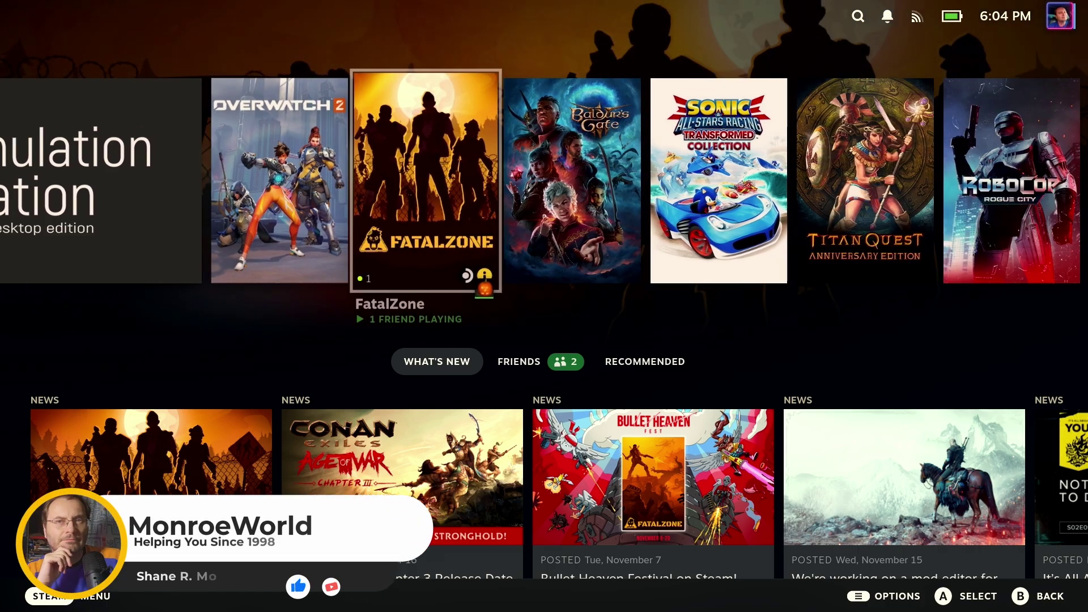
pyautogui.press('Right')
pyautogui.press('Right')
pyautogui.press('Return')
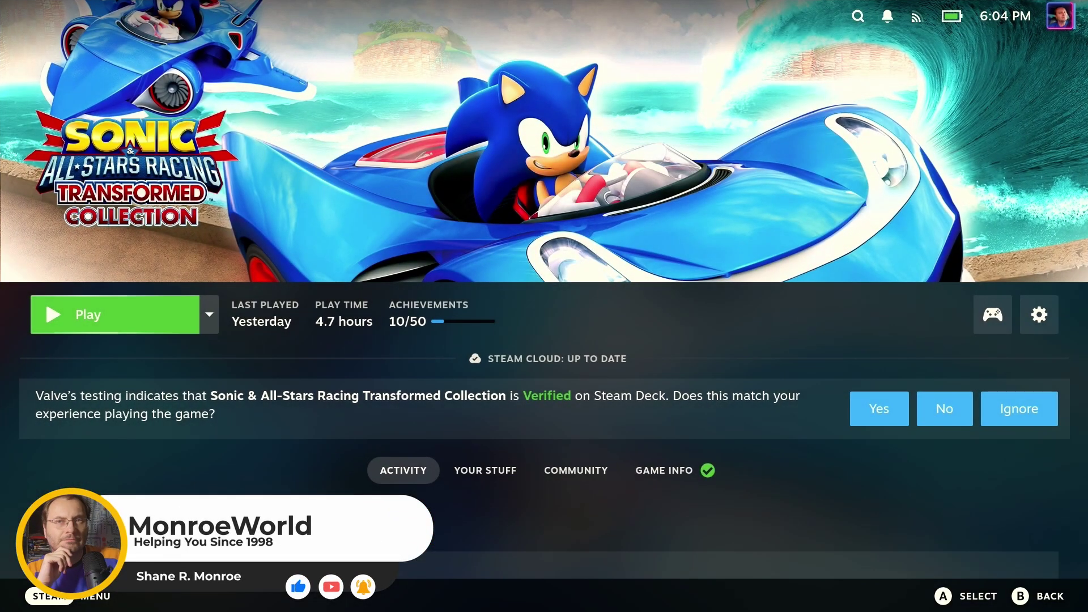
pyautogui.press('Down')
pyautogui.press('Right')
pyautogui.press('Return')
# Step: Look over the Sonic game page's activity feed and options, ending on the launch button
pyautogui.press('Up')
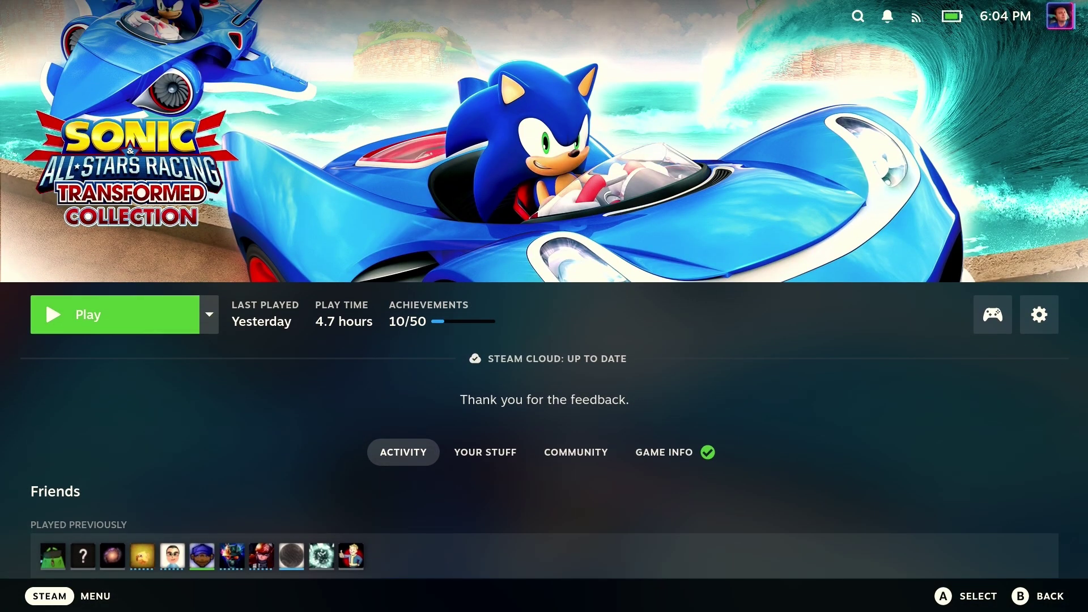
pyautogui.press('Down')
pyautogui.press('Up')
pyautogui.press('Down')
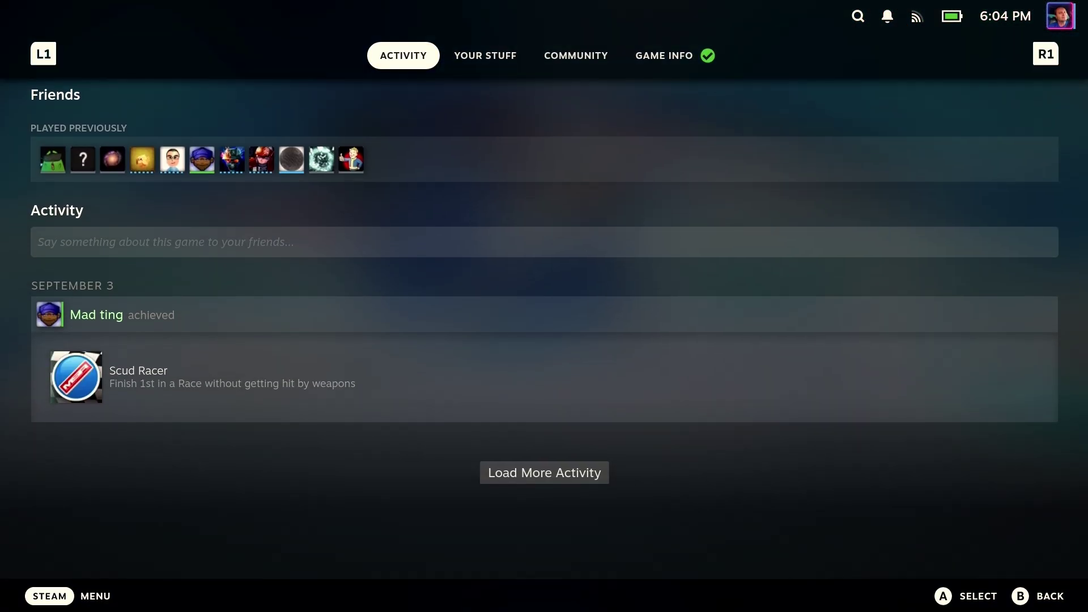
pyautogui.press('Up')
pyautogui.press('Right')
pyautogui.press('Down')
pyautogui.press('Up')
pyautogui.press('Up')
pyautogui.press('Down')
pyautogui.press('Left')
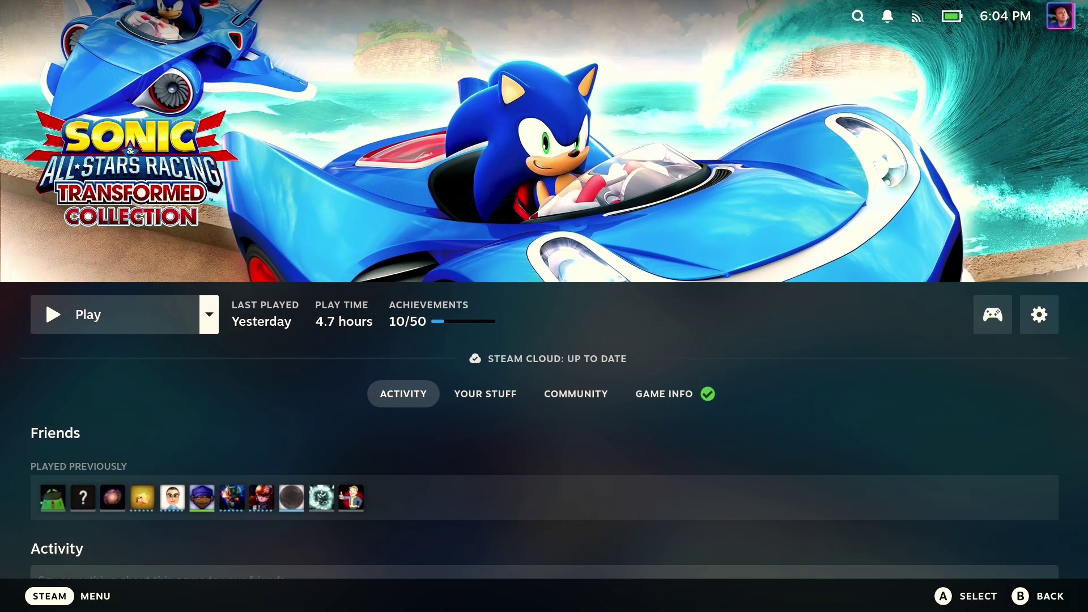
pyautogui.press('Left')
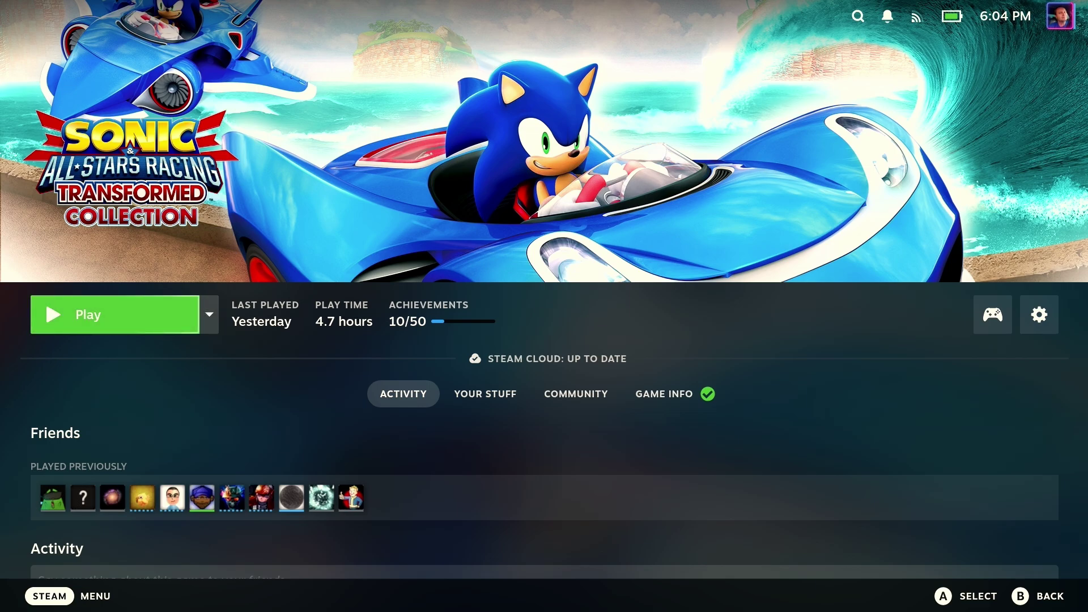
# Step: Return home, view the FatalZone page, then move along Recent Games to Overwatch 2
pyautogui.press('Escape')
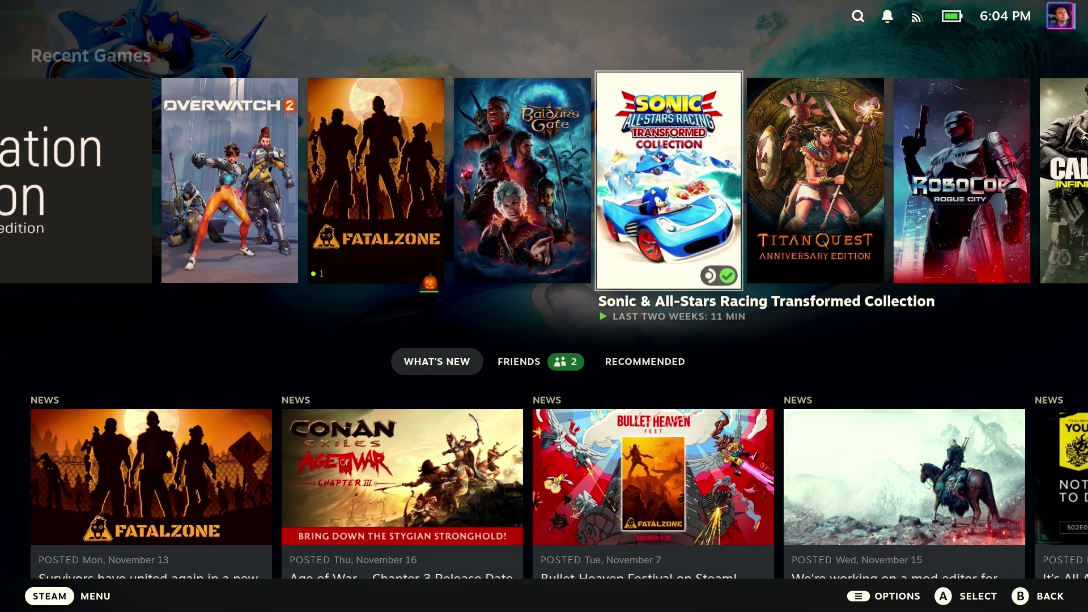
pyautogui.press('Left')
pyautogui.press('Left')
pyautogui.press('Return')
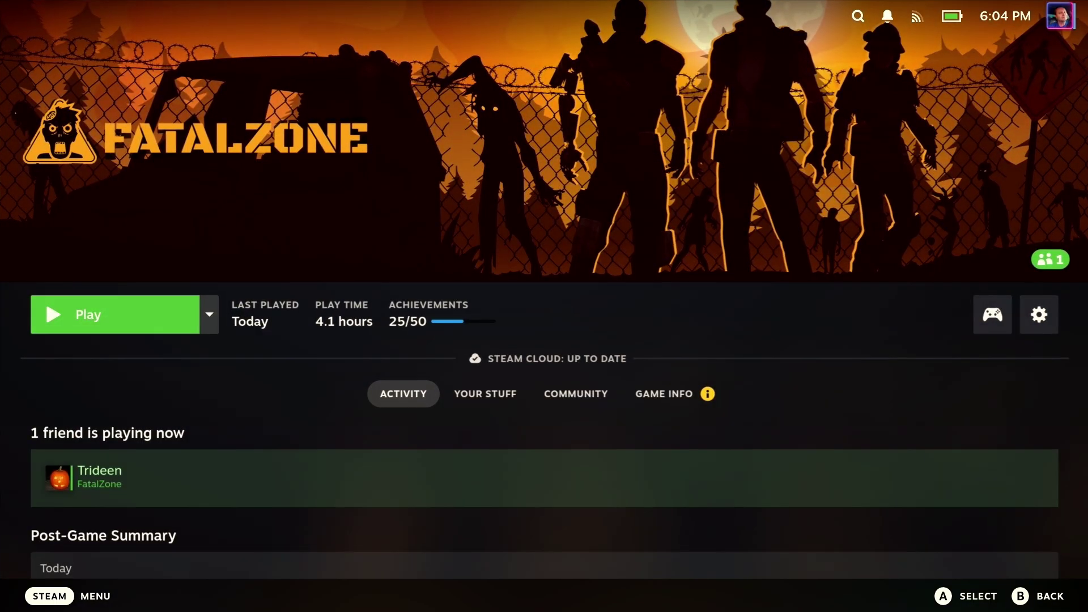
pyautogui.press('Escape')
pyautogui.press('Left')
pyautogui.press('Left')
pyautogui.press('Right')
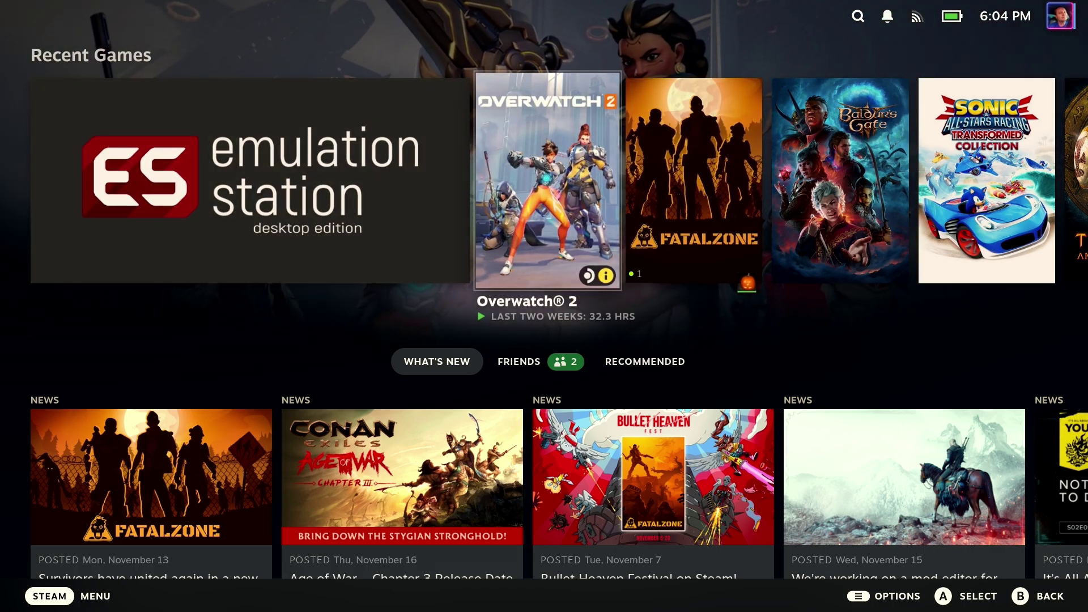
# Step: Move along Recent Games to FatalZone and launch it from its game page
pyautogui.press('Right')
pyautogui.press('Right')
pyautogui.press('Right')
pyautogui.press('Right')
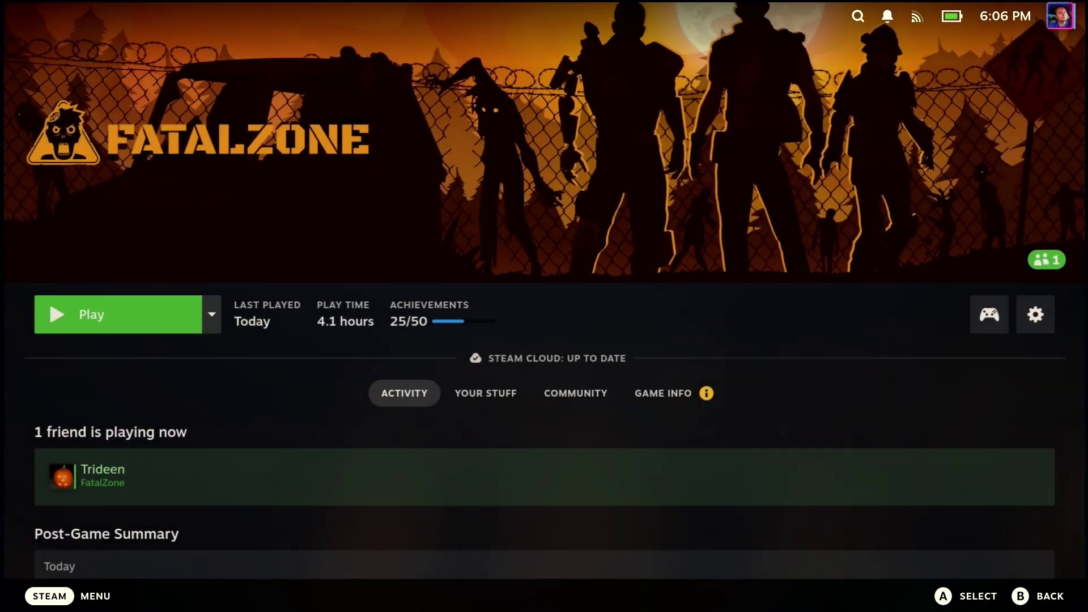
pyautogui.press('Return')
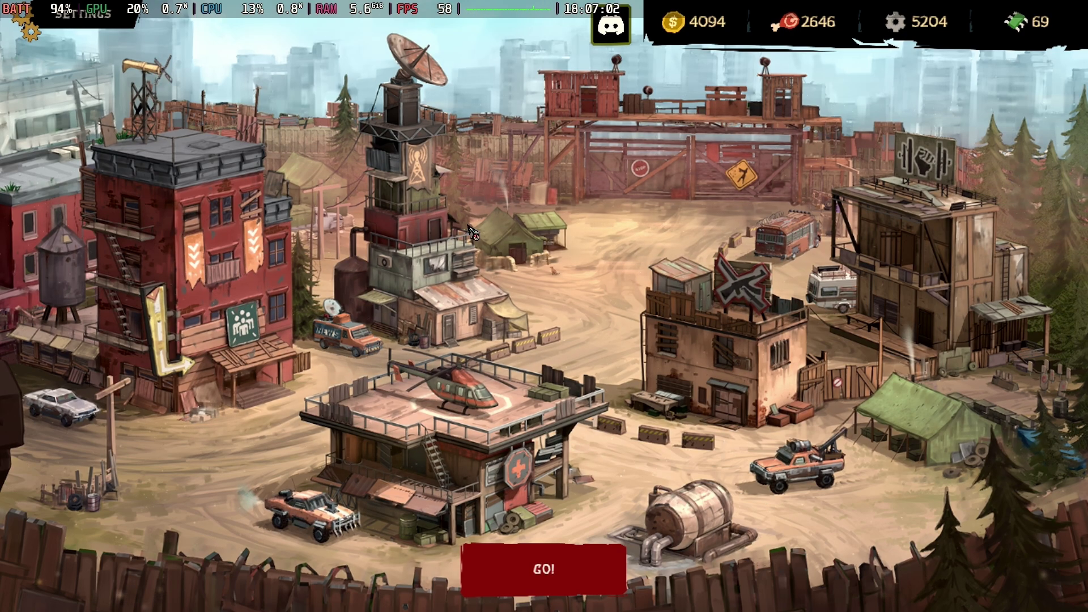
# Step: Open the infirmary and check Irwin's, Guy's and Rick's infection status
pyautogui.click(476, 440)
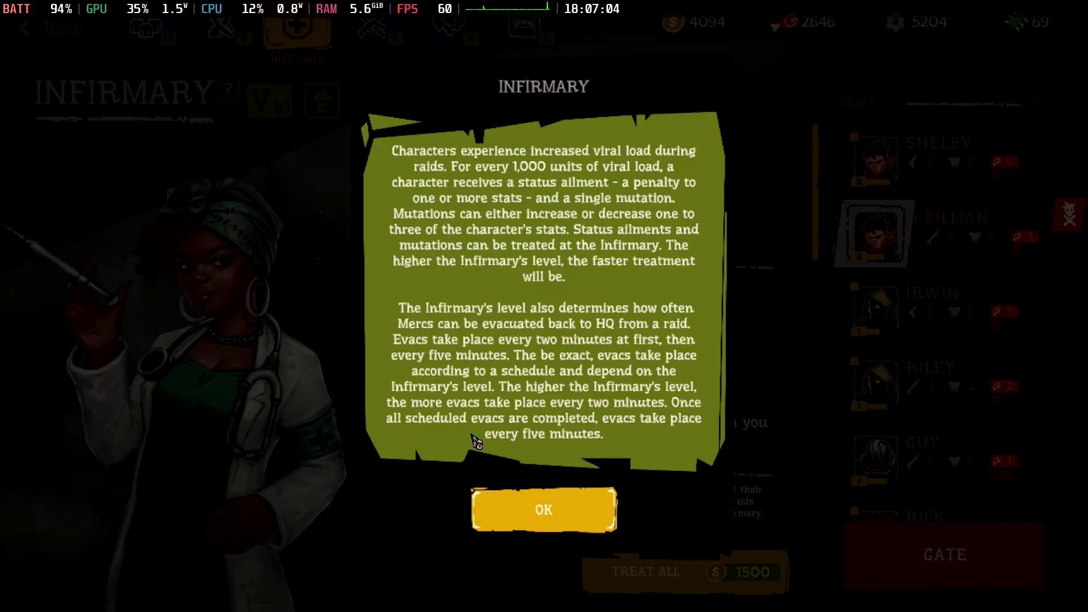
pyautogui.click(564, 505)
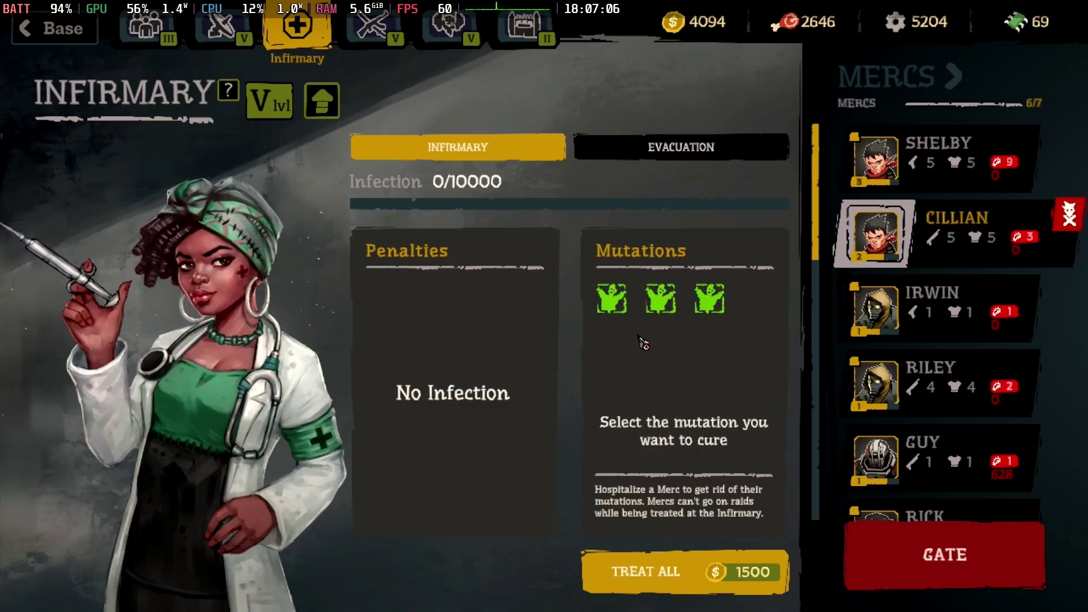
pyautogui.click(906, 335)
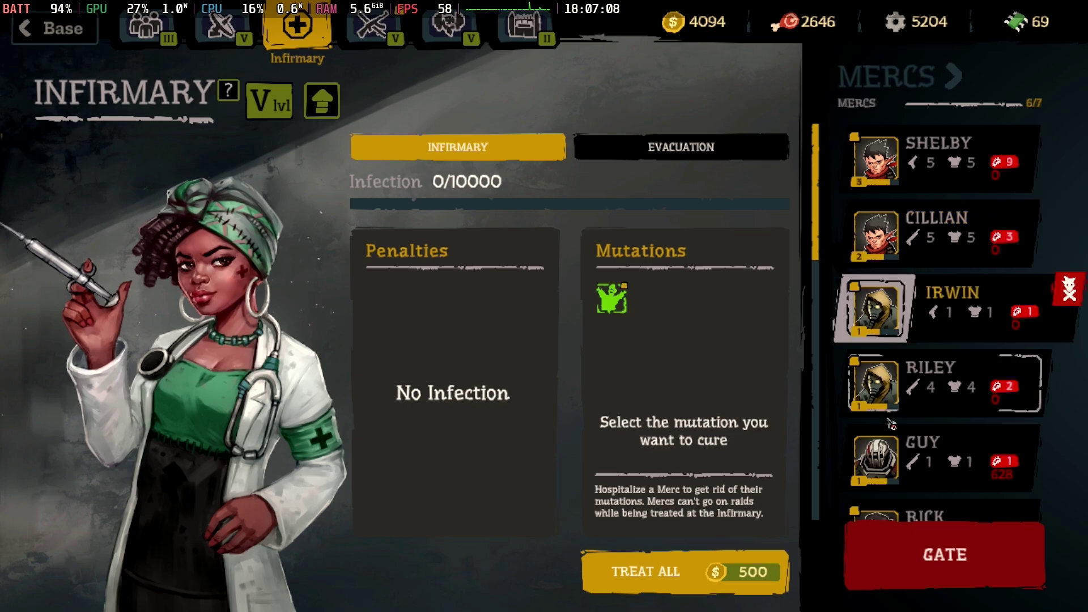
pyautogui.click(881, 481)
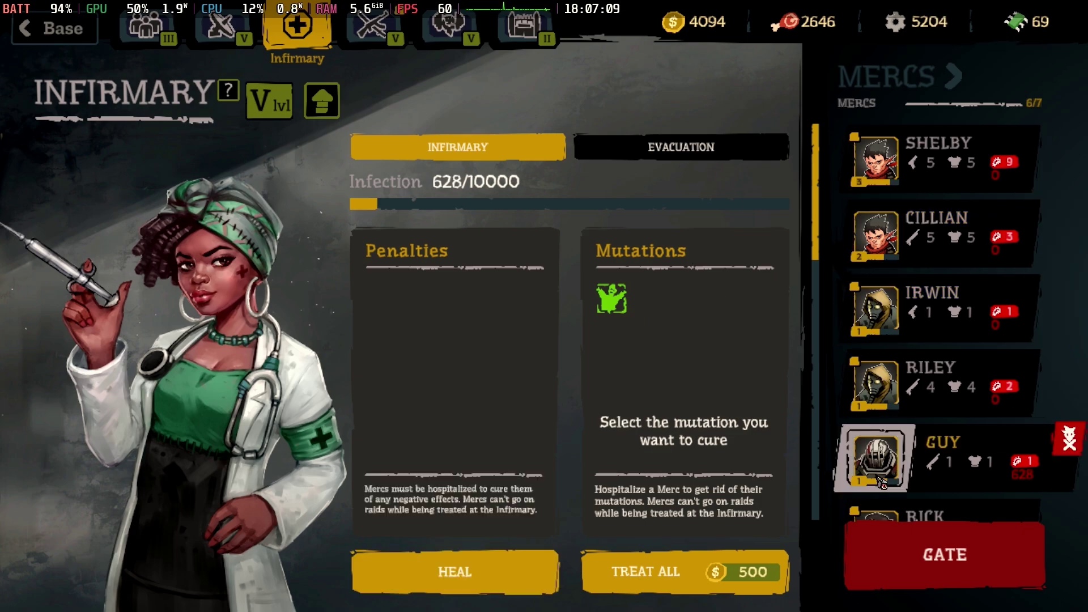
pyautogui.click(896, 519)
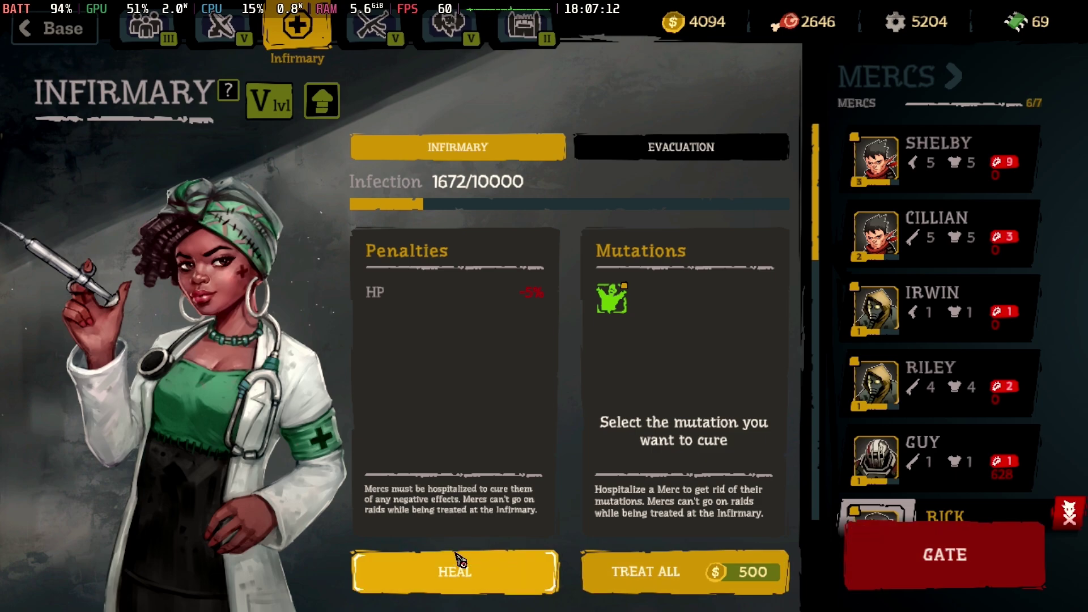
# Step: Heal Rick, return to the base overview and open the game settings
pyautogui.click(459, 570)
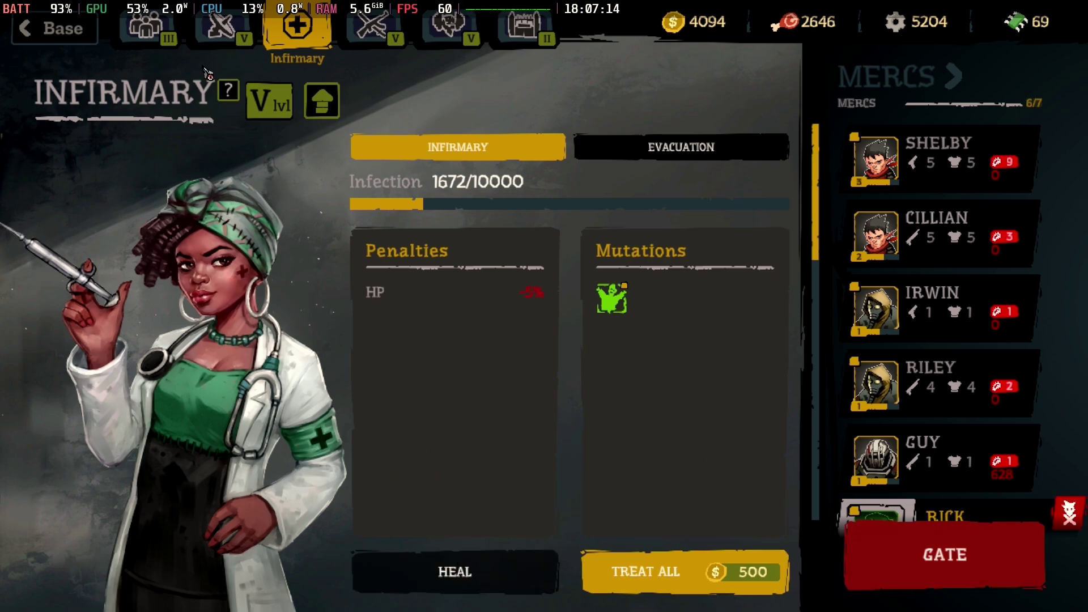
pyautogui.click(22, 30)
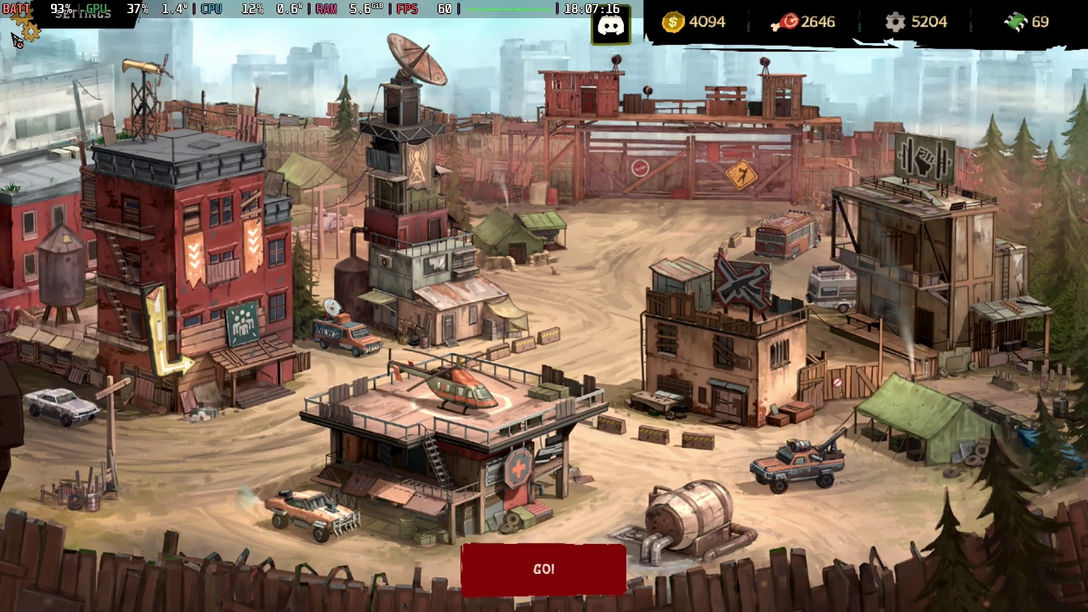
pyautogui.click(17, 39)
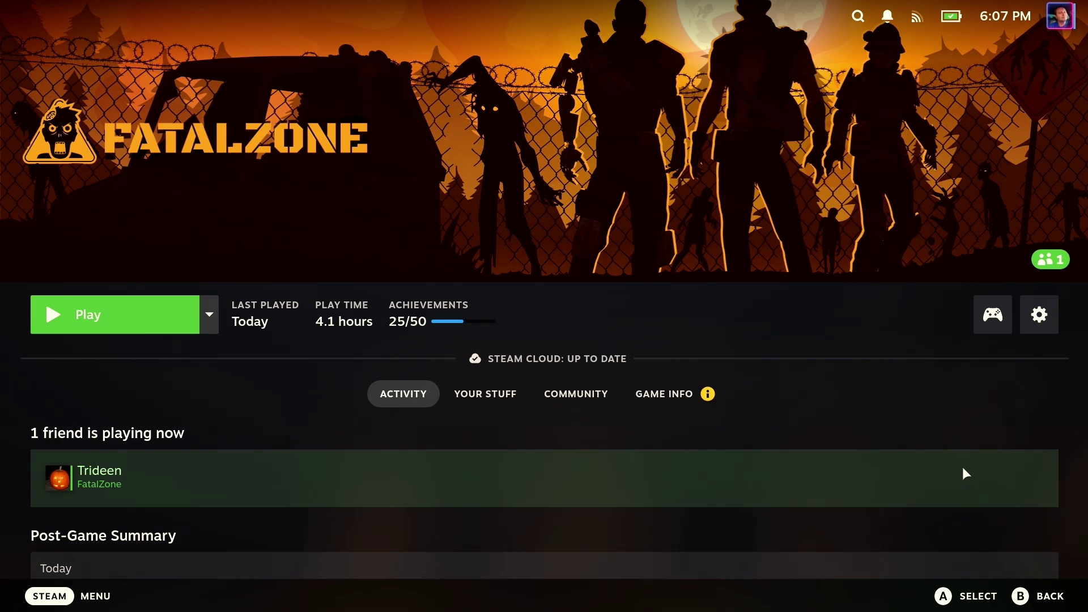
# Step: Open Steamback from the plugins panel and revert FatalZone to its 10-hour-old snapshot
pyautogui.hotkey('ctrl', '2')
pyautogui.press('Right')
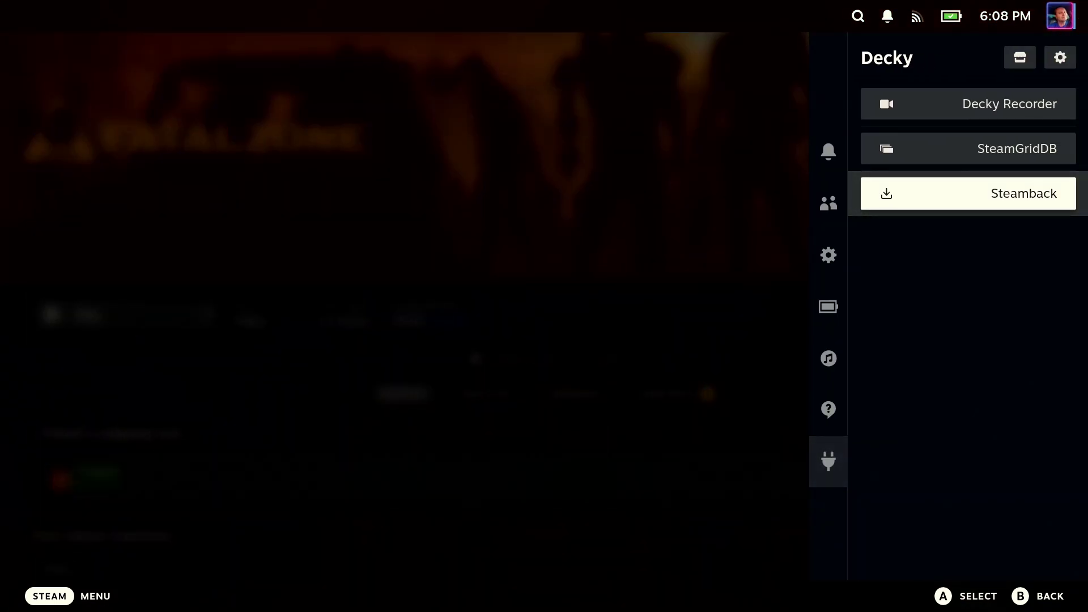
pyautogui.press('Return')
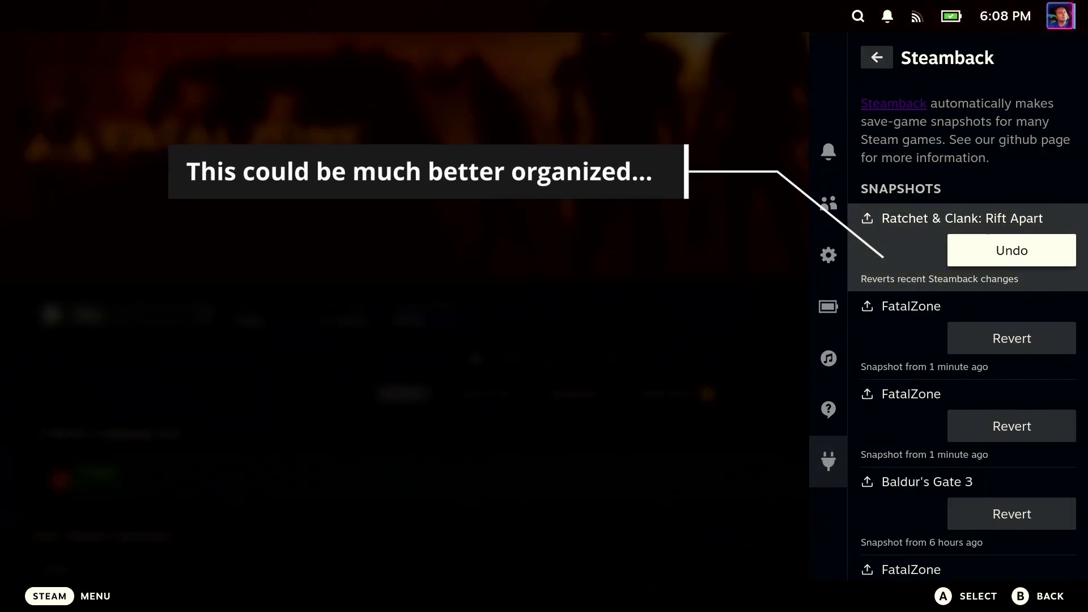
pyautogui.press('Down')
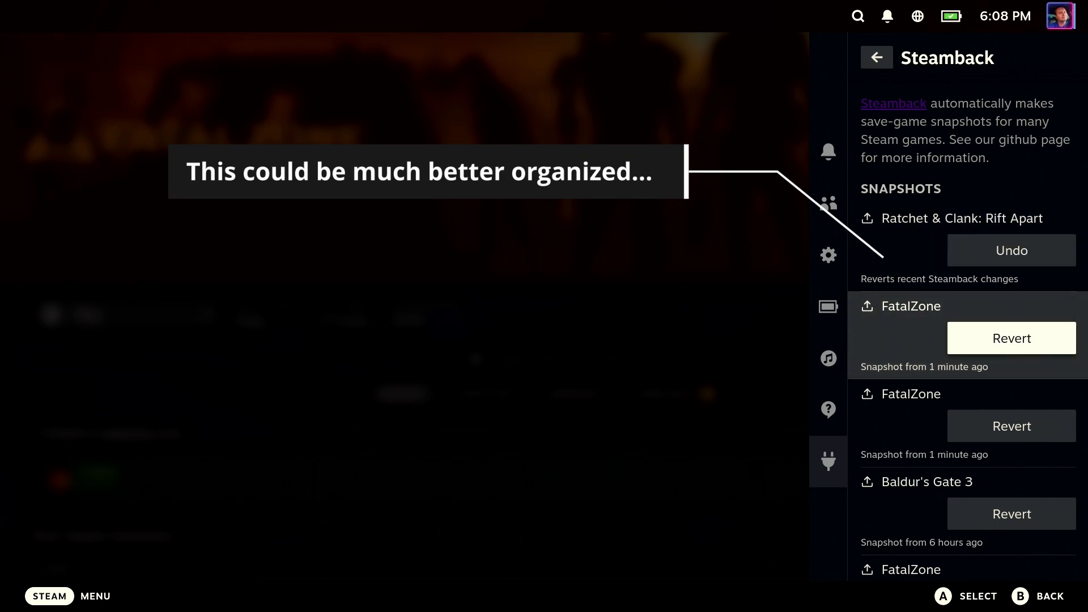
pyautogui.press('Down')
pyautogui.press('Down')
pyautogui.press('Down')
pyautogui.press('Down')
pyautogui.press('Down')
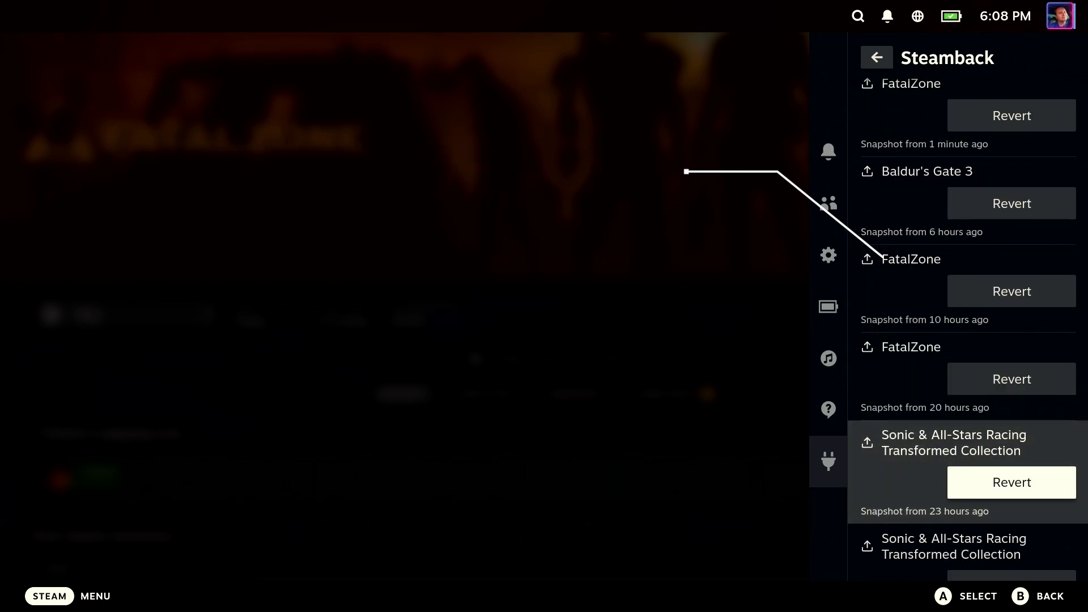
pyautogui.press('Down')
pyautogui.press('Down')
pyautogui.press('Up')
pyautogui.press('Up')
pyautogui.press('Up')
pyautogui.press('Up')
pyautogui.press('Up')
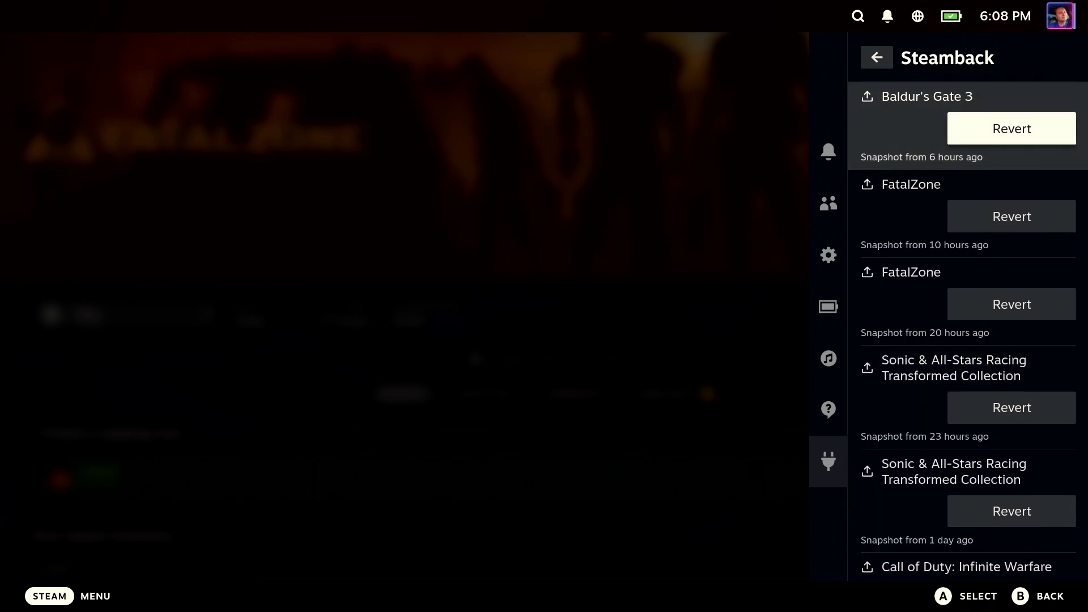
pyautogui.press('Down')
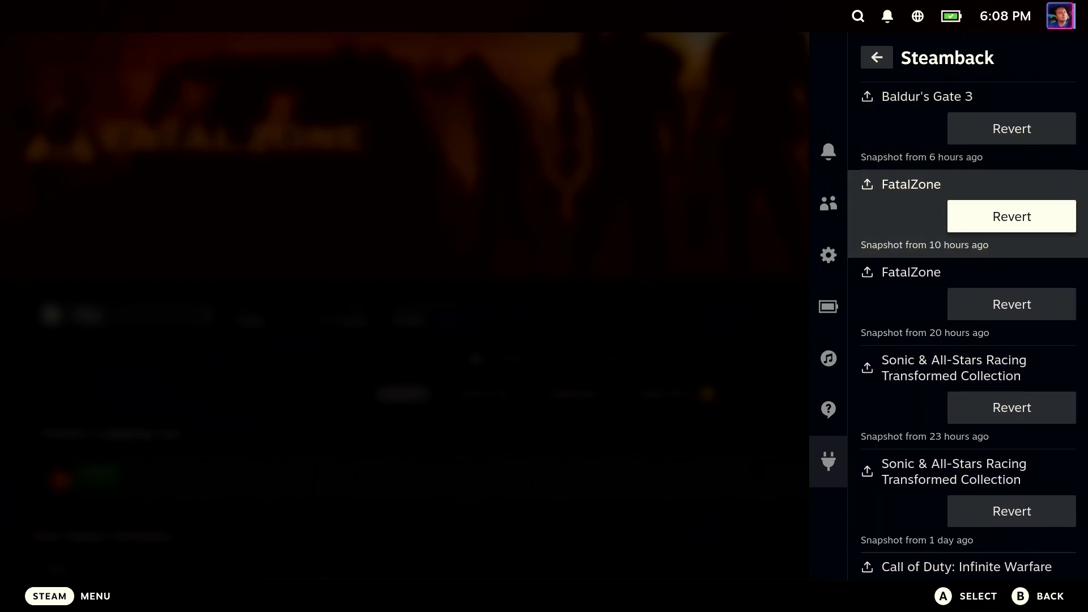
pyautogui.press('Return')
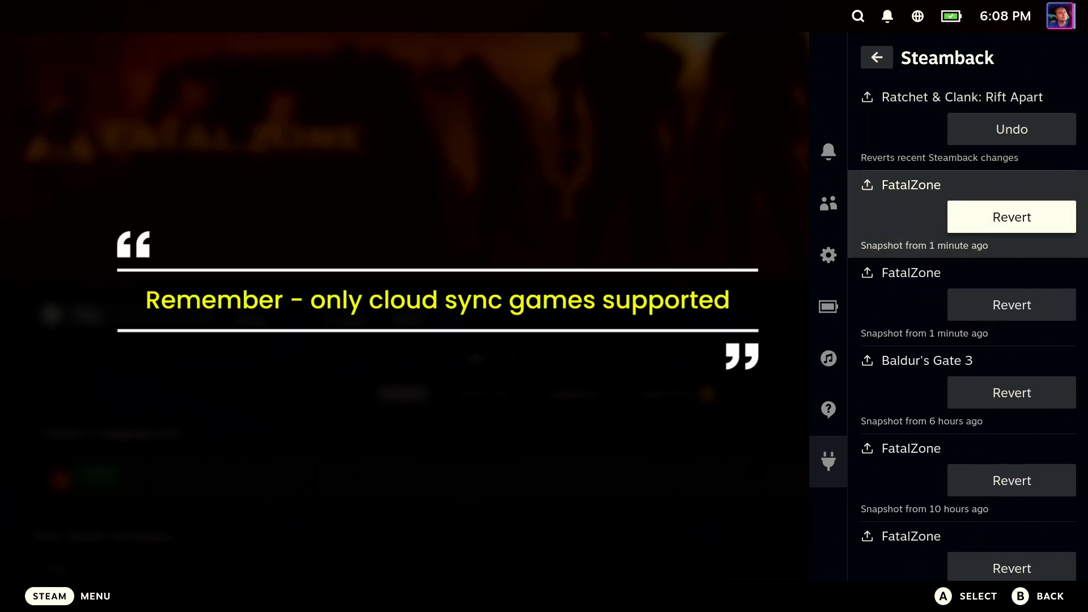
# Step: Step through the FatalZone snapshots down past the Sonic entries
pyautogui.press('Down')
pyautogui.press('Up')
pyautogui.press('Down')
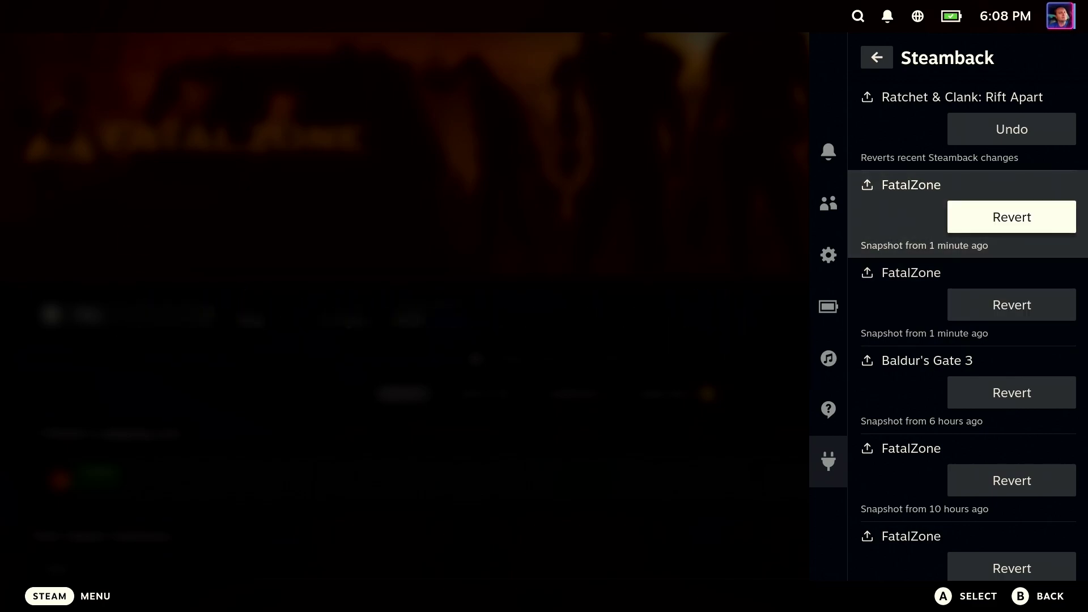
pyautogui.press('Up')
pyautogui.press('Down')
pyautogui.press('Down')
pyautogui.press('Down')
pyautogui.press('Down')
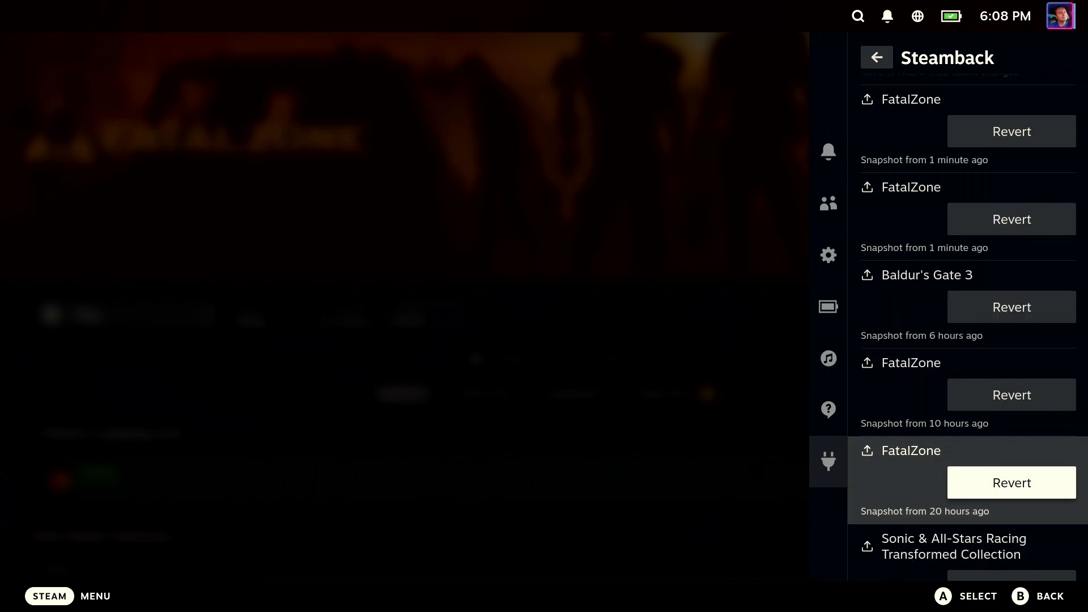
pyautogui.press('Down')
pyautogui.press('Down')
pyautogui.press('Down')
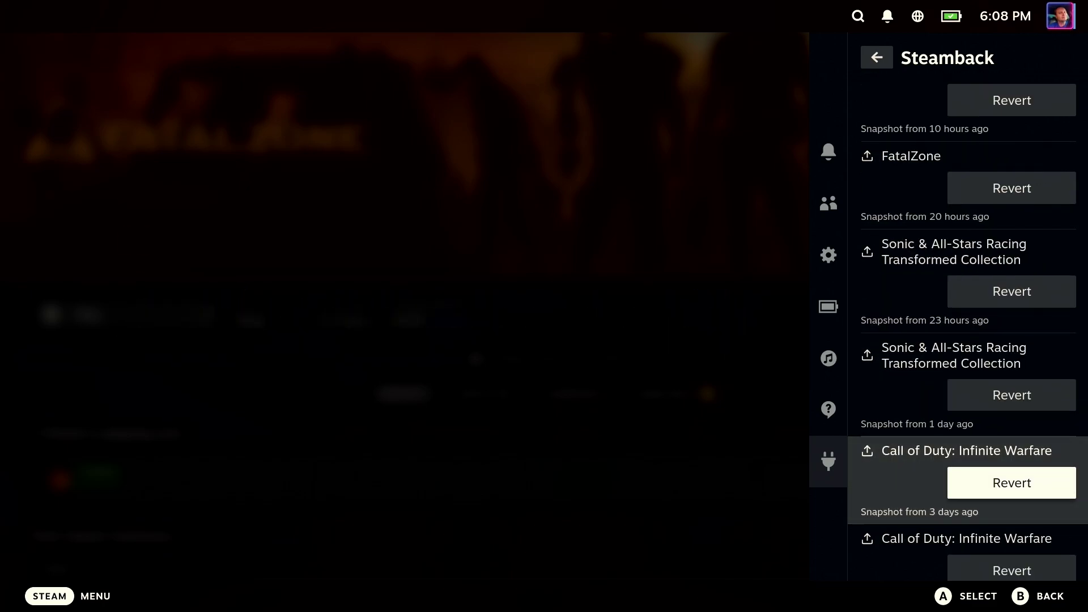
pyautogui.press('Down')
pyautogui.press('Down')
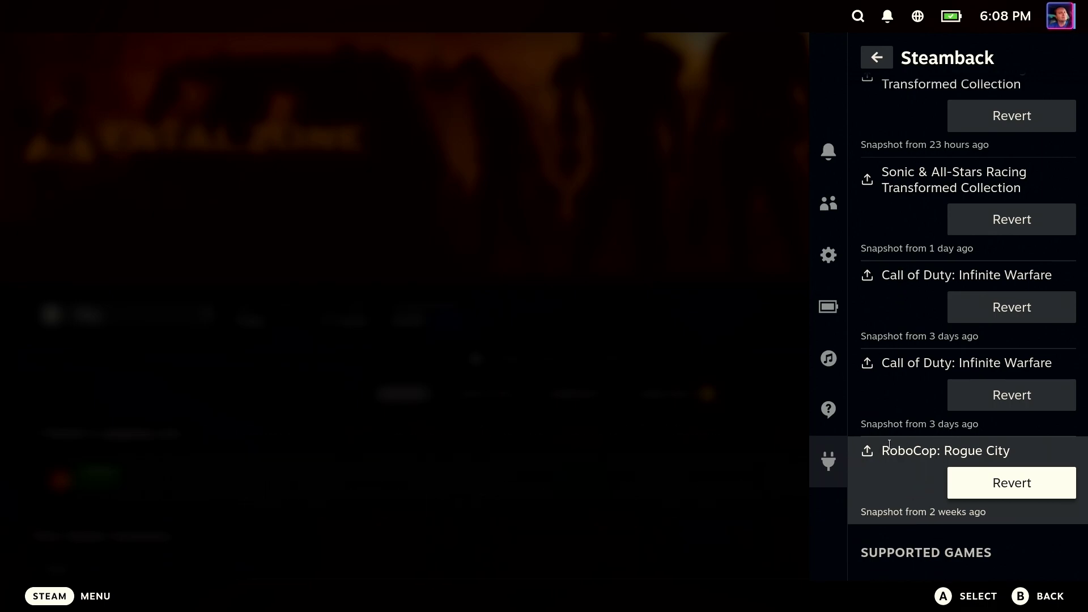
# Step: Scroll down to the Supported Games list and back to the top
pyautogui.scroll(-5, 935, 473)
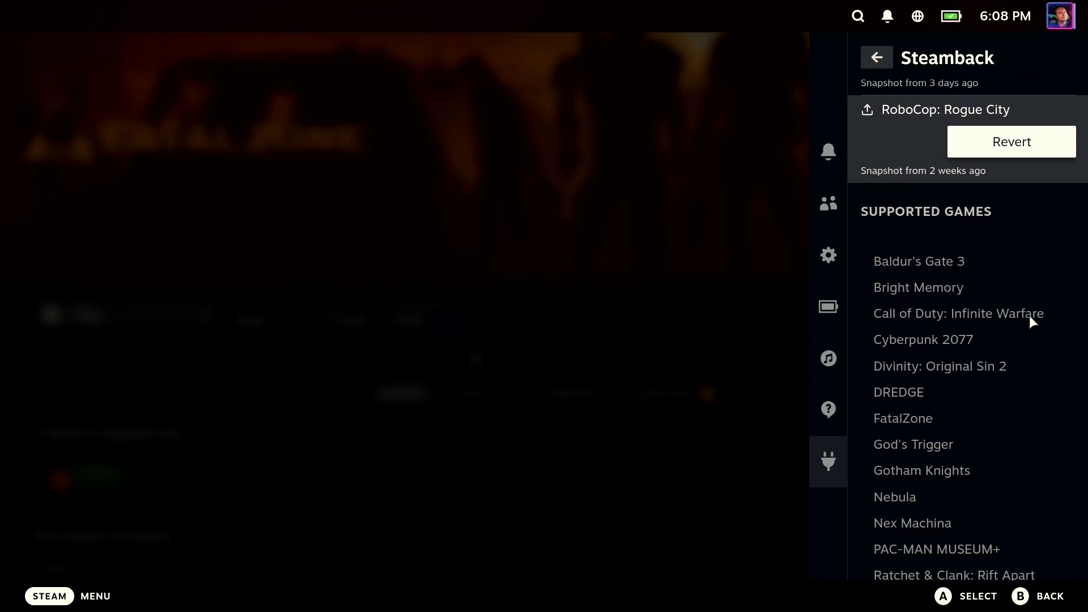
pyautogui.scroll(-6, 951, 283)
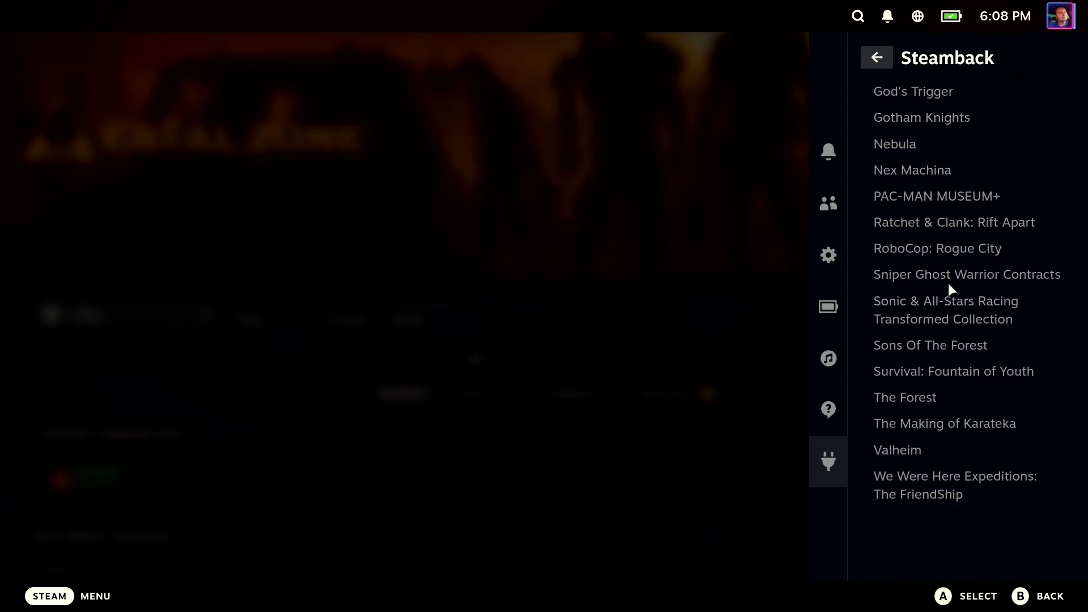
pyautogui.scroll(1, 970, 346)
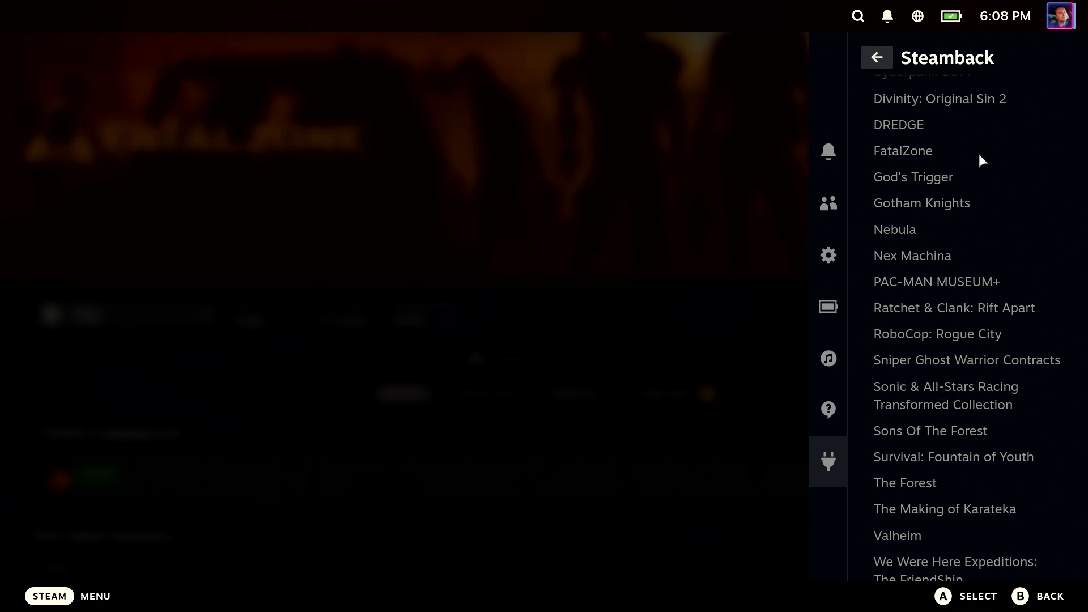
pyautogui.scroll(3, 978, 153)
pyautogui.scroll(10, 962, 245)
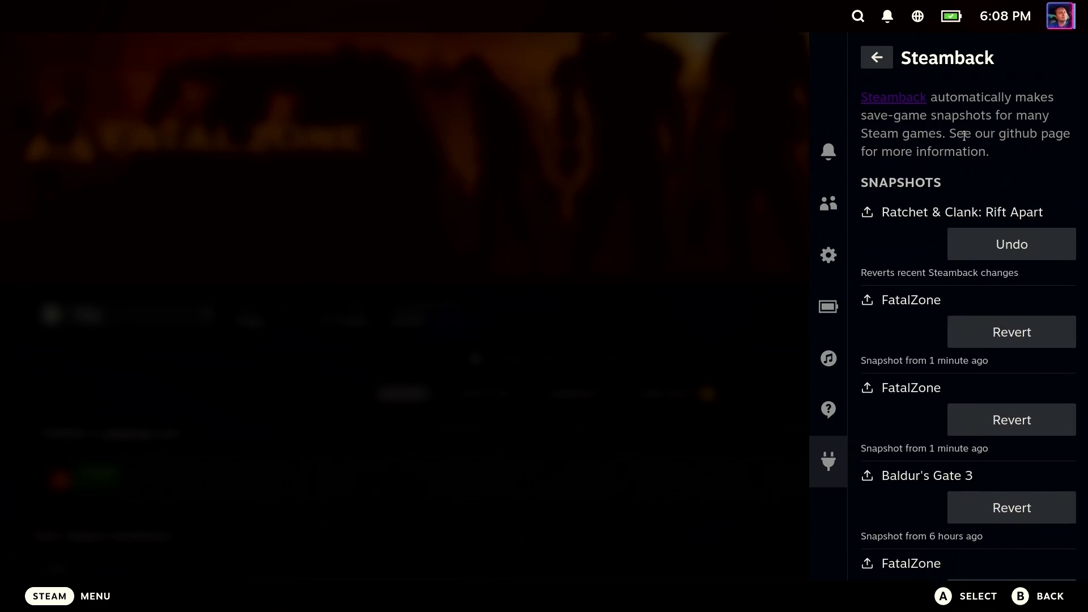
# Step: Revert the second FatalZone snapshot (1 minute ago) and confirm the revert
pyautogui.click(1001, 419)
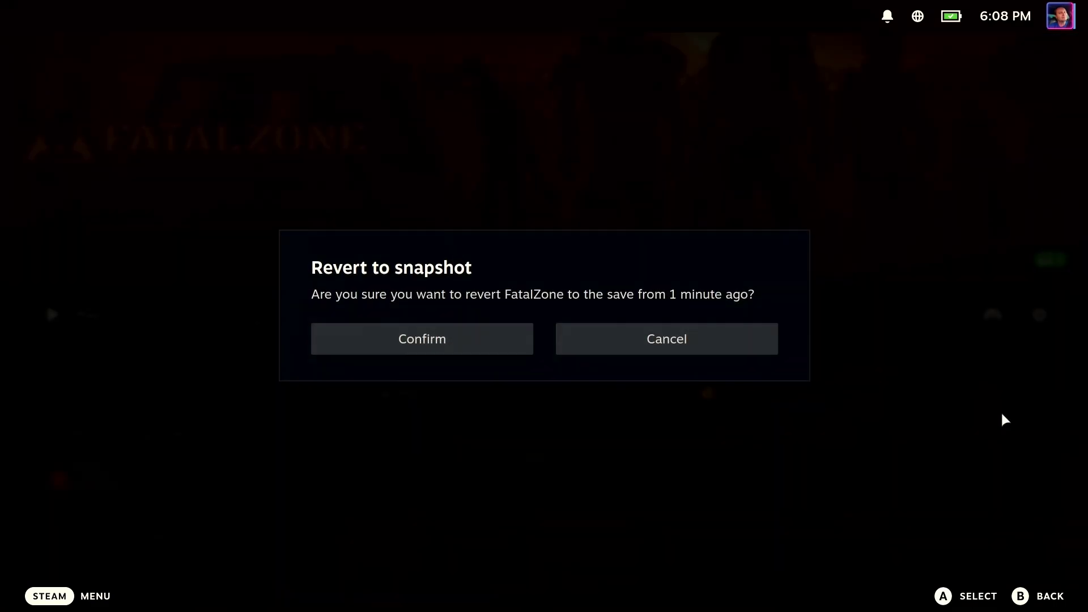
pyautogui.click(442, 340)
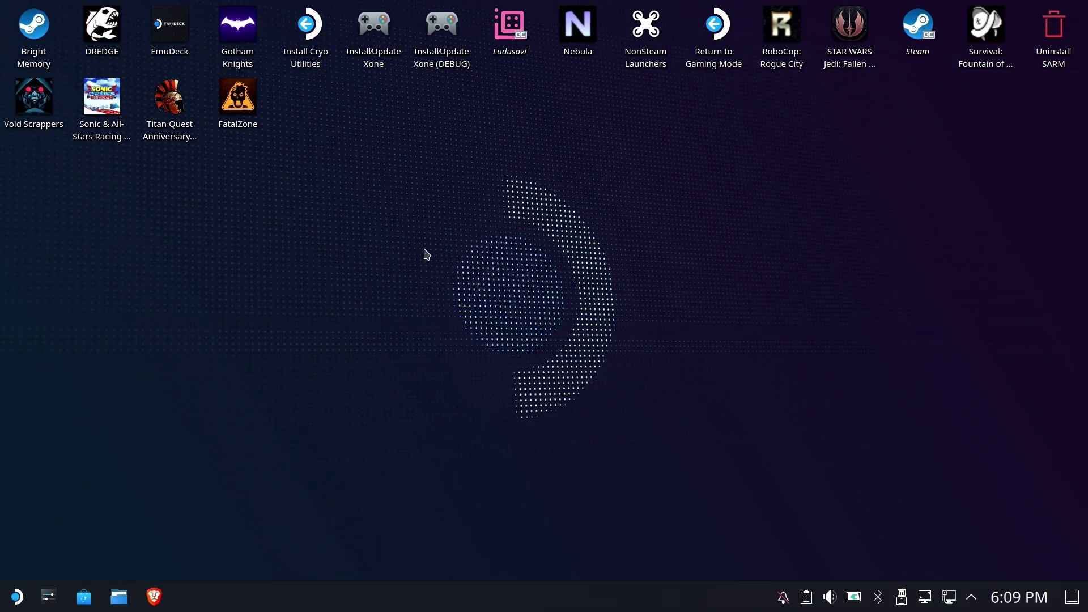
# Step: Open Dolphin and scroll through the Home folder's hidden folders like .steam and .config
pyautogui.click(121, 607)
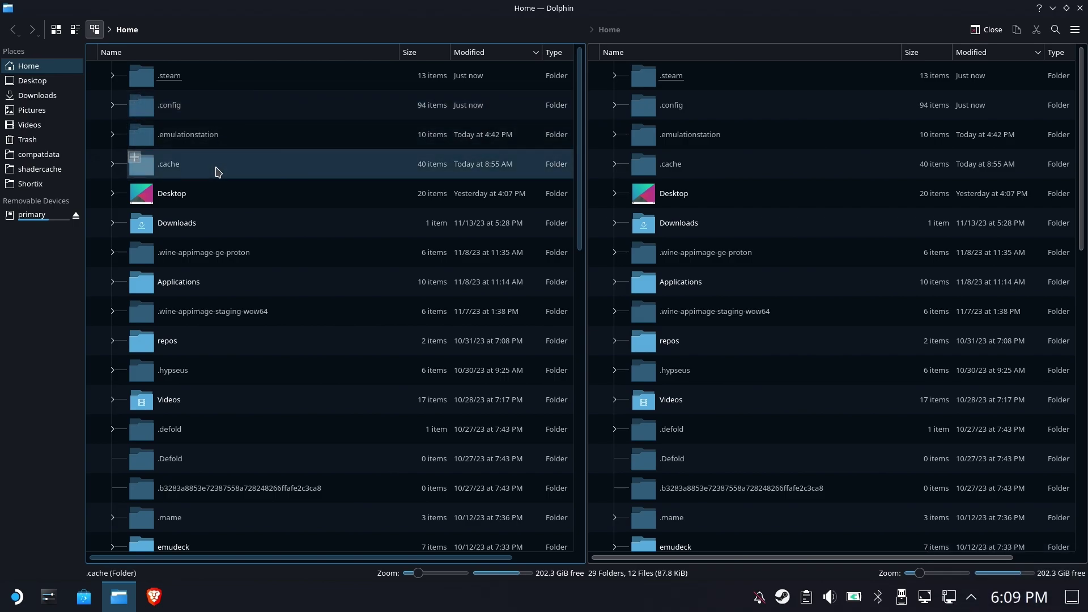
pyautogui.scroll(-3, 220, 172)
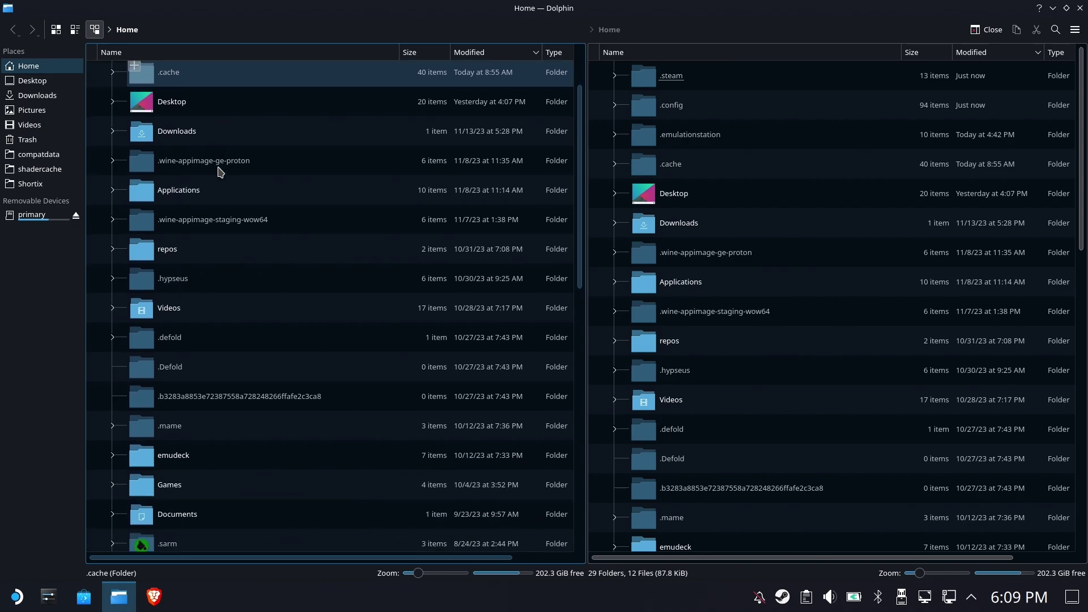
pyautogui.scroll(-6, 220, 172)
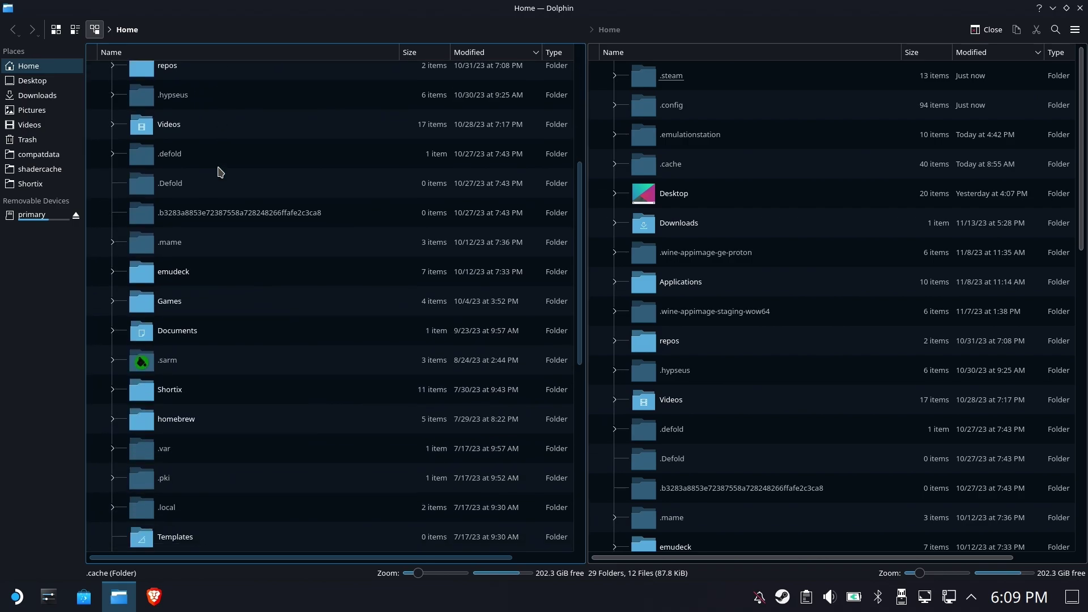
pyautogui.scroll(-3, 219, 172)
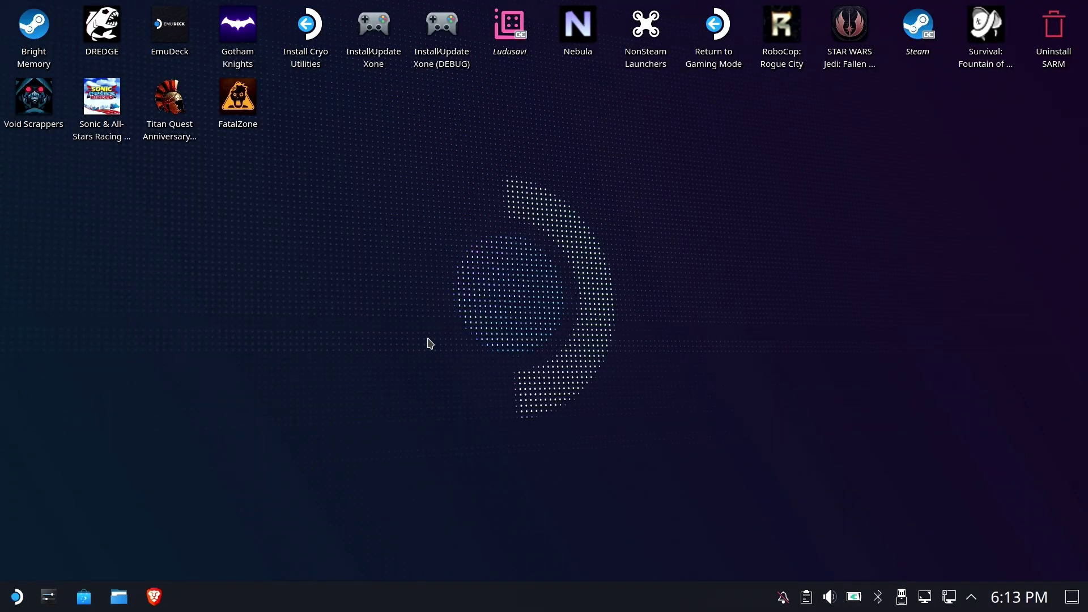
# Step: Launch Ludusavi and sort the backup game list by Name
pyautogui.click(510, 26)
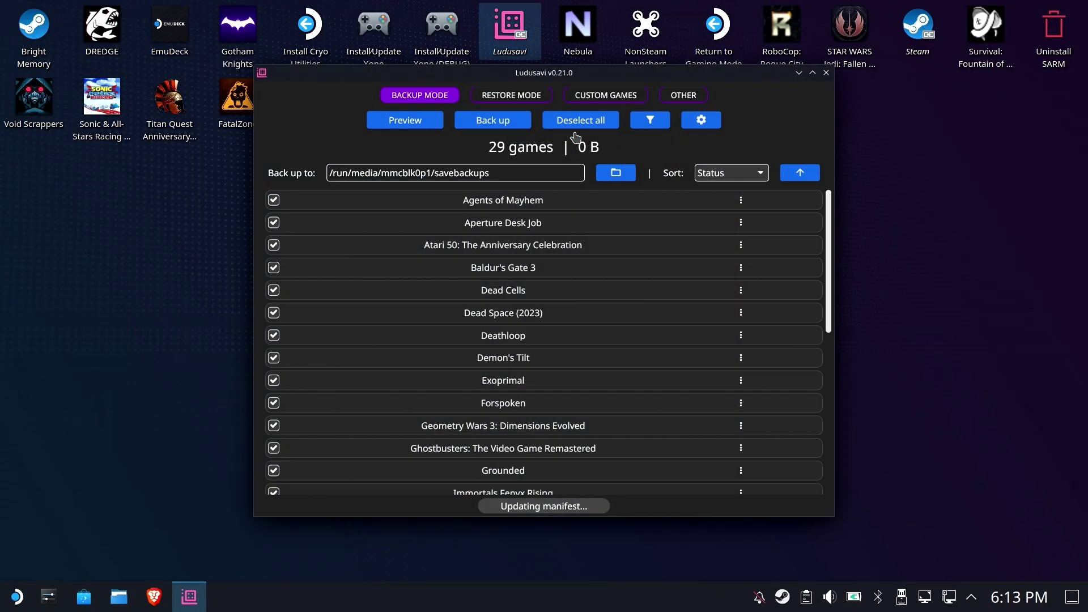
pyautogui.scroll(-5, 447, 249)
pyautogui.scroll(5, 517, 279)
pyautogui.scroll(-5, 538, 317)
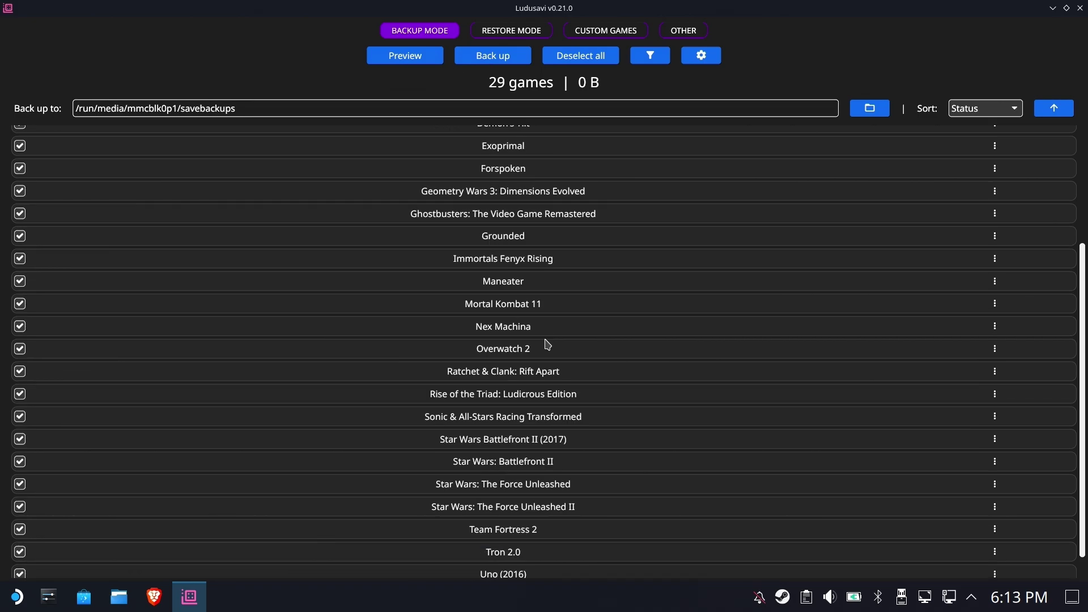
pyautogui.scroll(5, 544, 342)
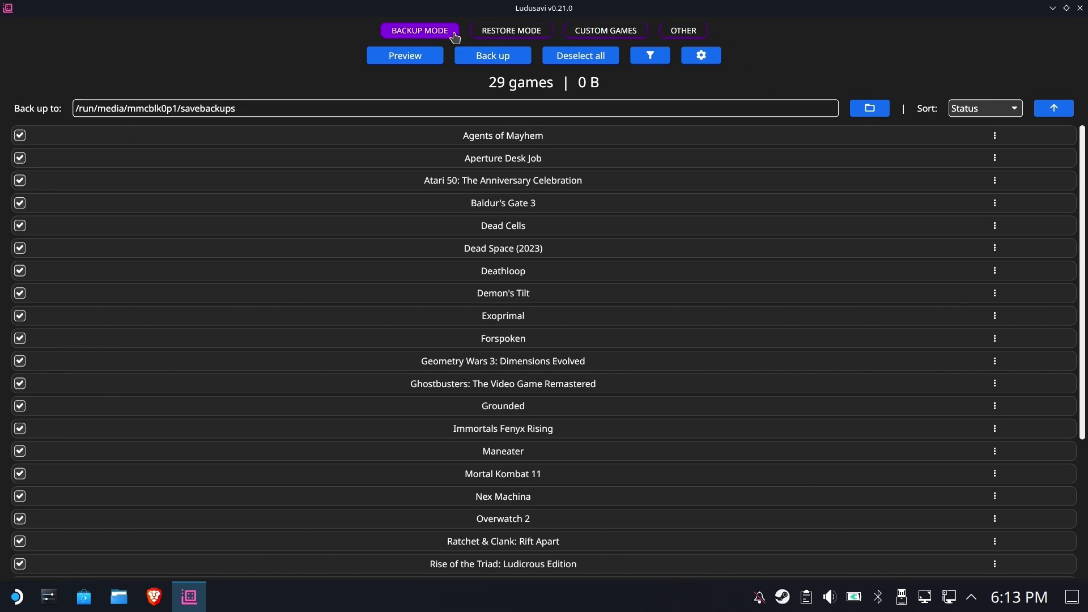
pyautogui.scroll(-5, 614, 189)
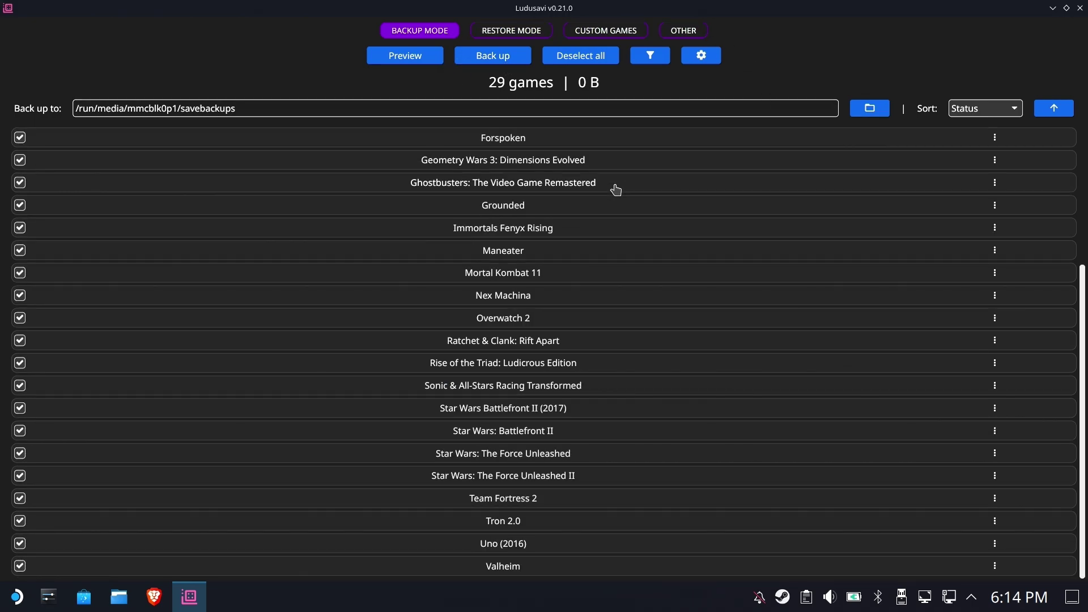
pyautogui.scroll(5, 663, 172)
pyautogui.click(1011, 108)
pyautogui.click(970, 124)
# Step: Look through the Restore, Custom Games and Other views, then return to Backup Mode
pyautogui.click(510, 32)
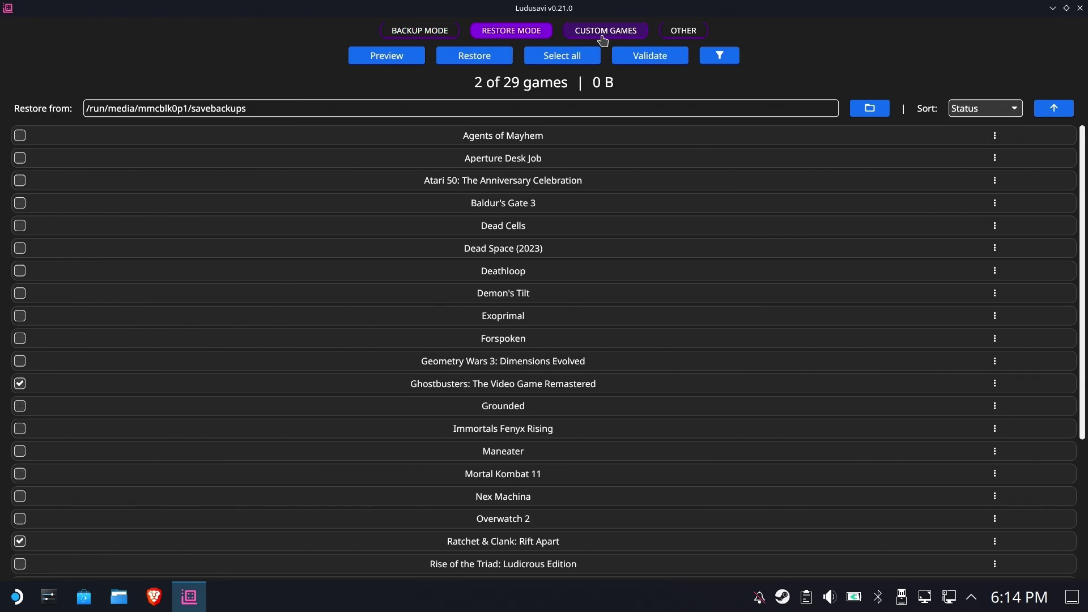
pyautogui.click(604, 33)
pyautogui.click(683, 33)
pyautogui.click(448, 34)
pyautogui.scroll(-5, 510, 236)
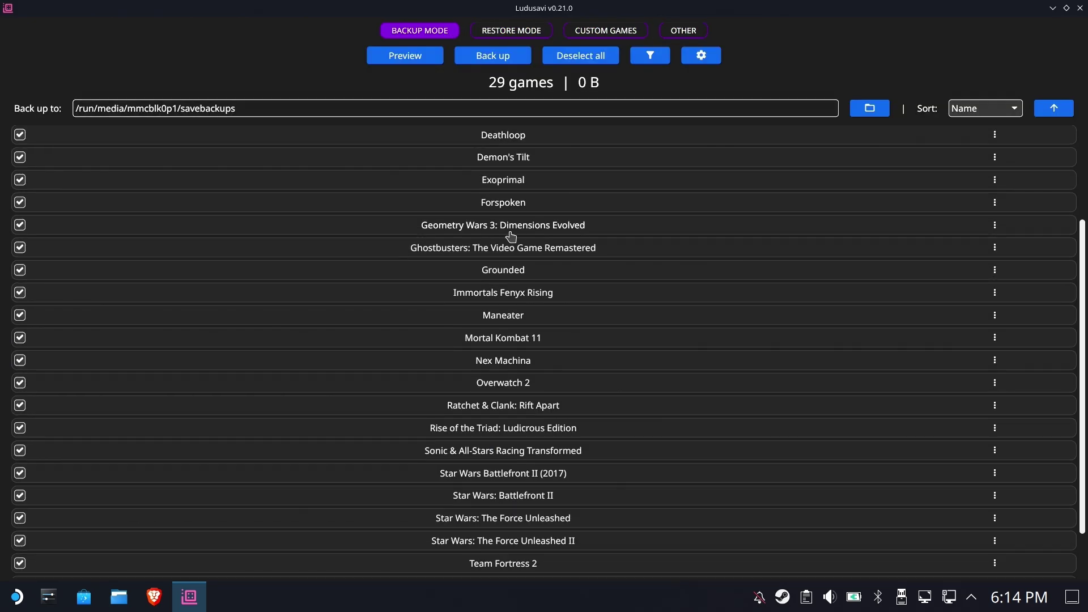
pyautogui.scroll(5, 556, 295)
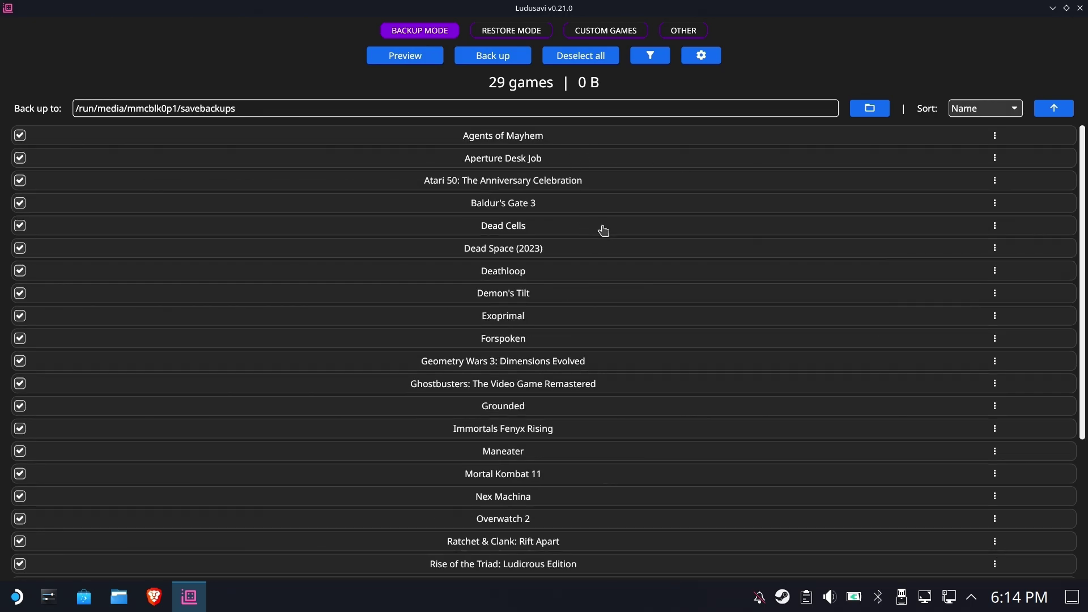
pyautogui.scroll(-5, 555, 449)
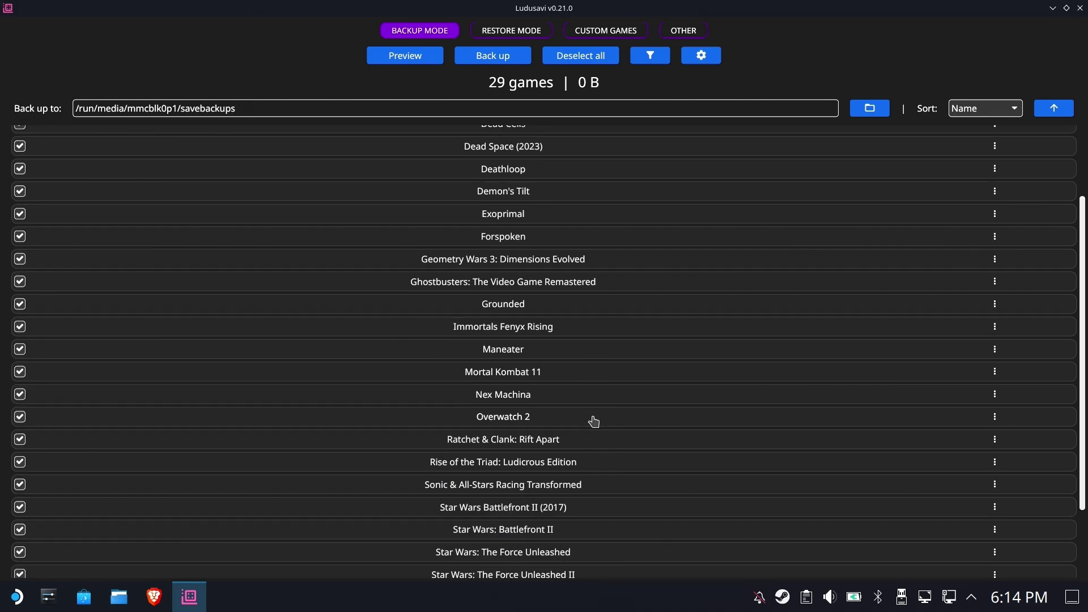
pyautogui.scroll(5, 269, 340)
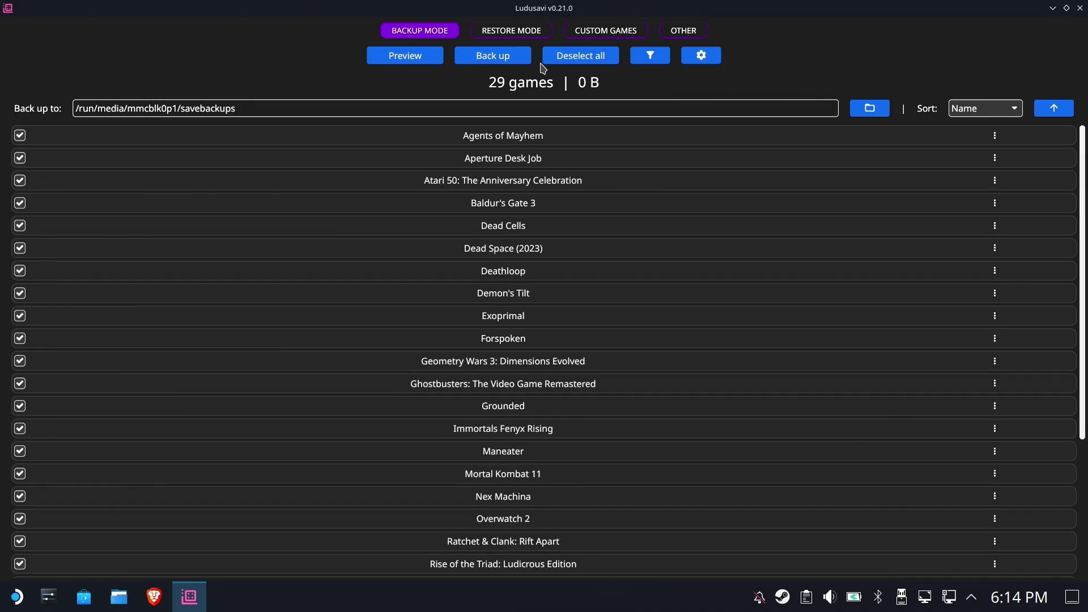
# Step: Preview the backup (46 games, 1.86 GiB), then cancel the scan
pyautogui.click(406, 56)
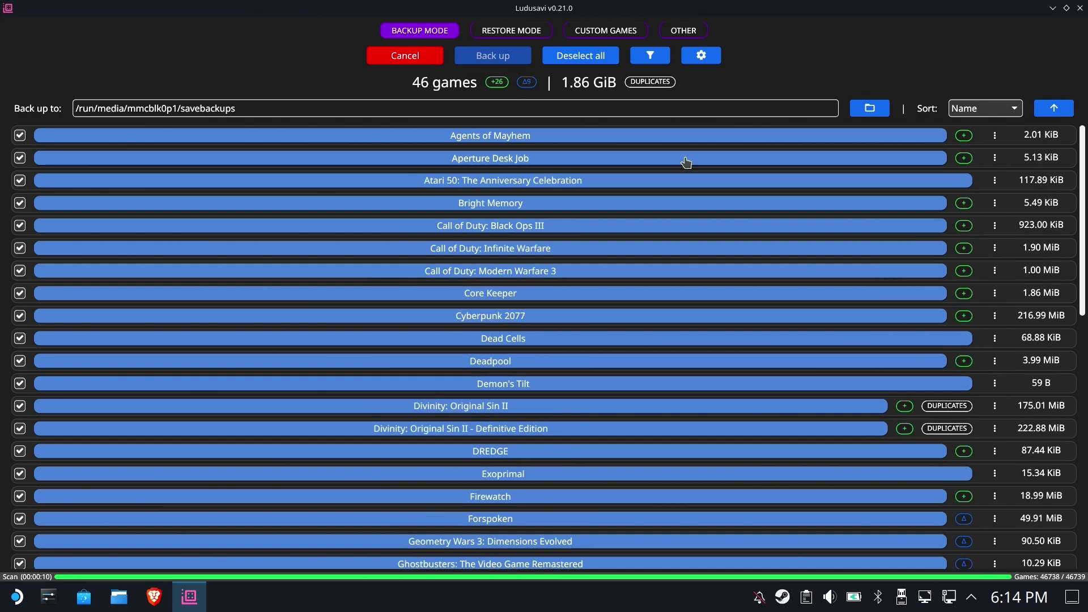
pyautogui.scroll(-10, 685, 162)
pyautogui.scroll(8, 687, 162)
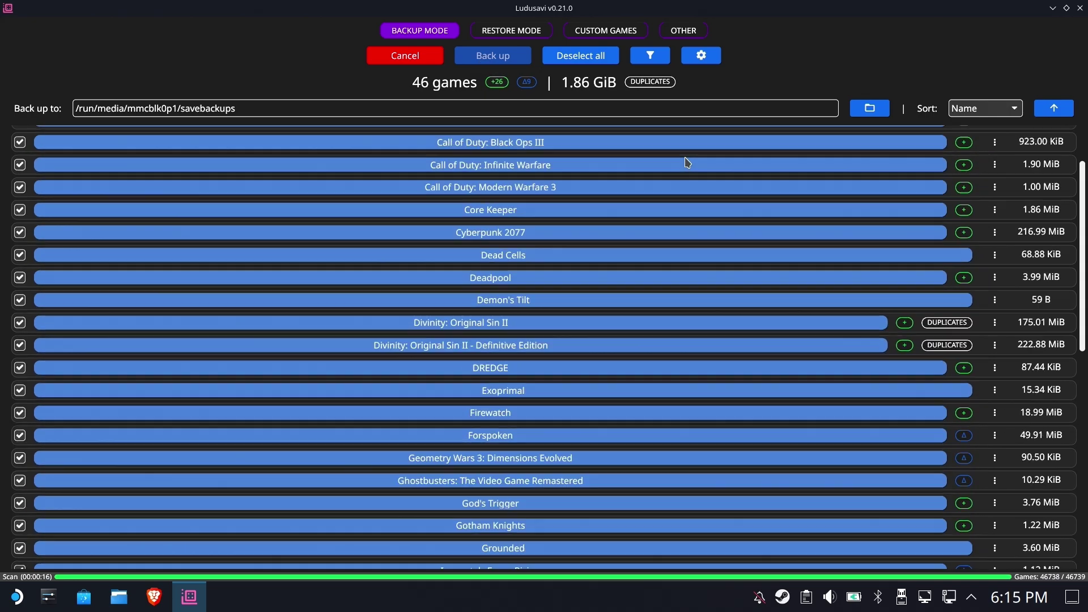
pyautogui.click(405, 55)
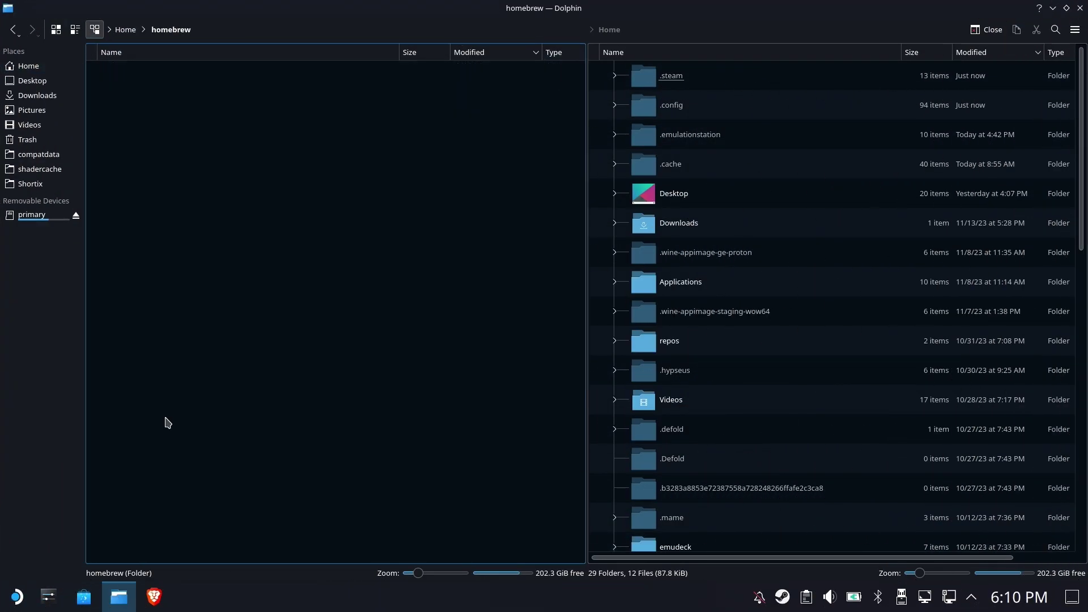
# Step: Open homebrew/plugins/Steamback, then go back to homebrew and open its data folder
pyautogui.doubleClick(259, 83)
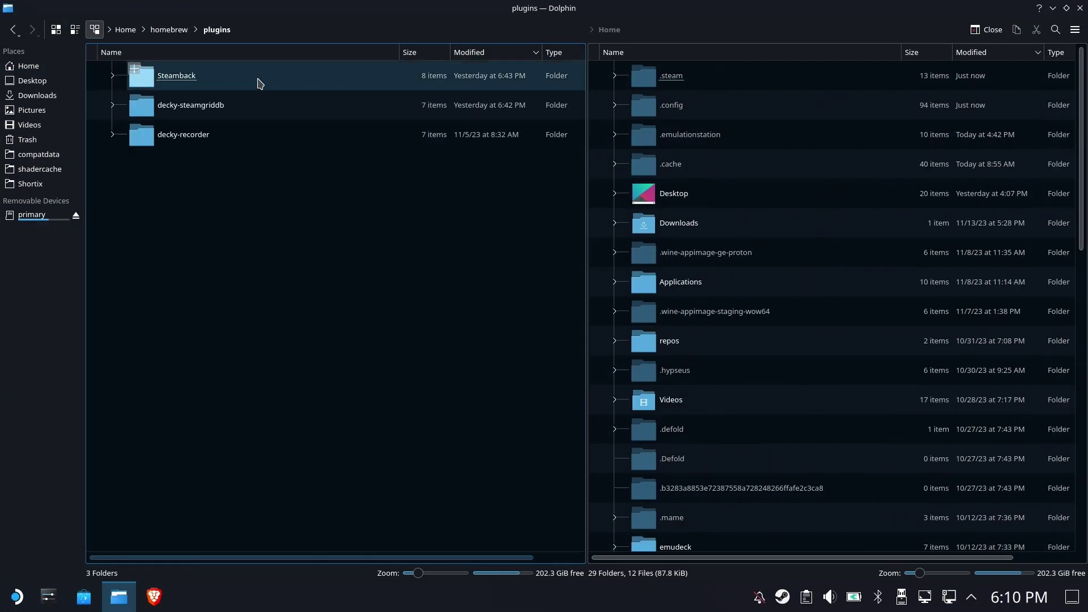
pyautogui.doubleClick(170, 81)
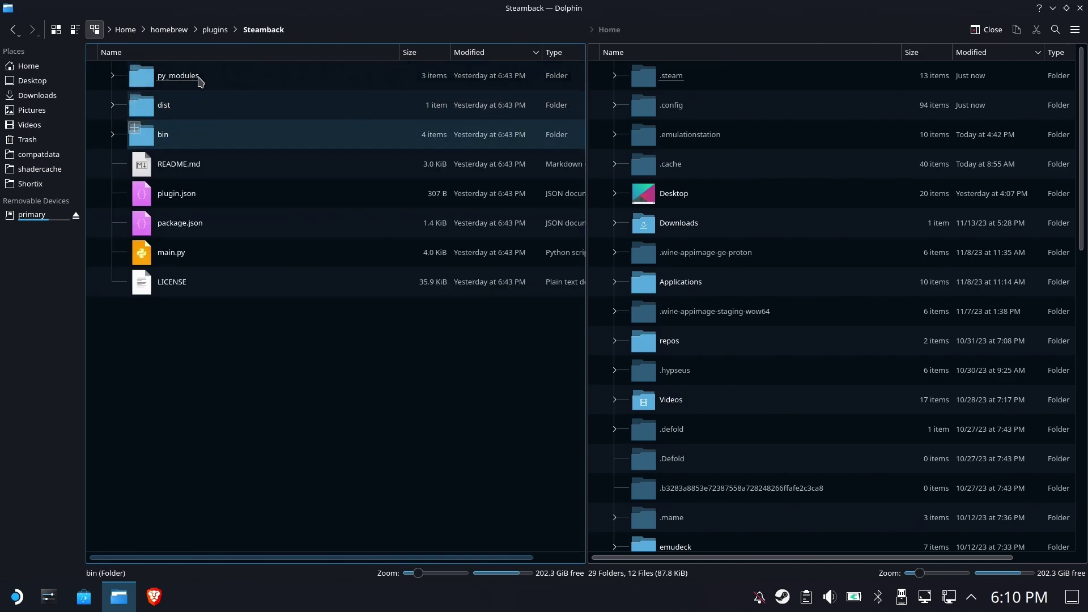
pyautogui.click(215, 29)
pyautogui.click(168, 29)
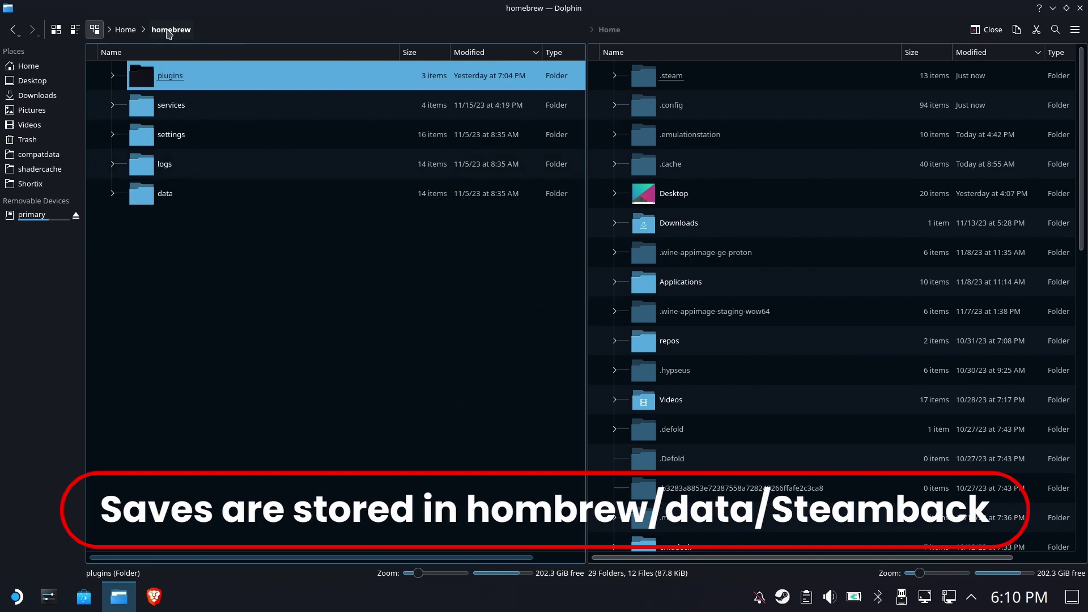
pyautogui.click(174, 200)
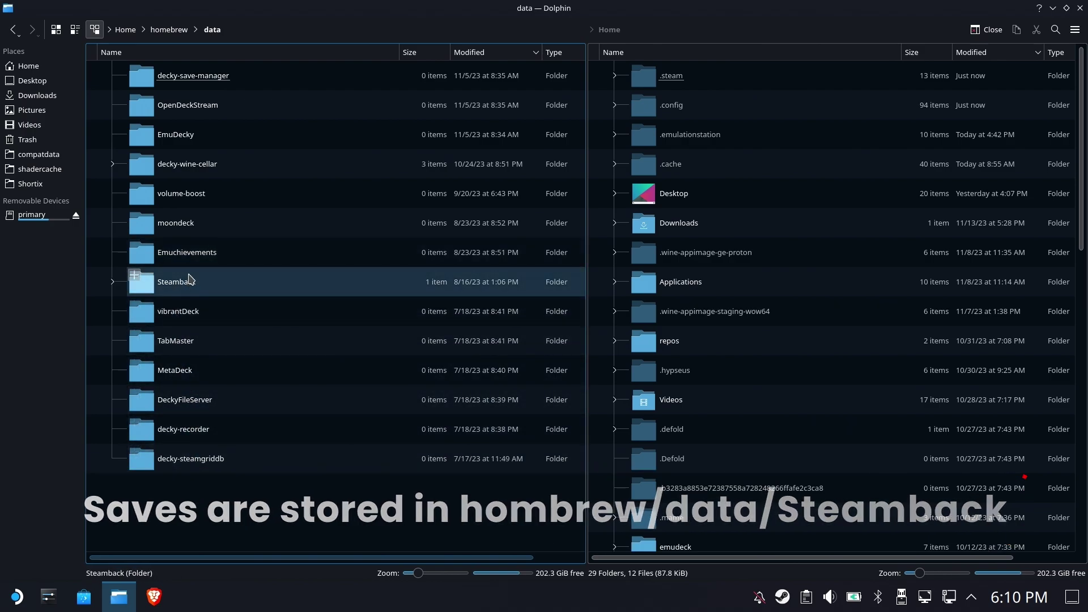
pyautogui.click(170, 289)
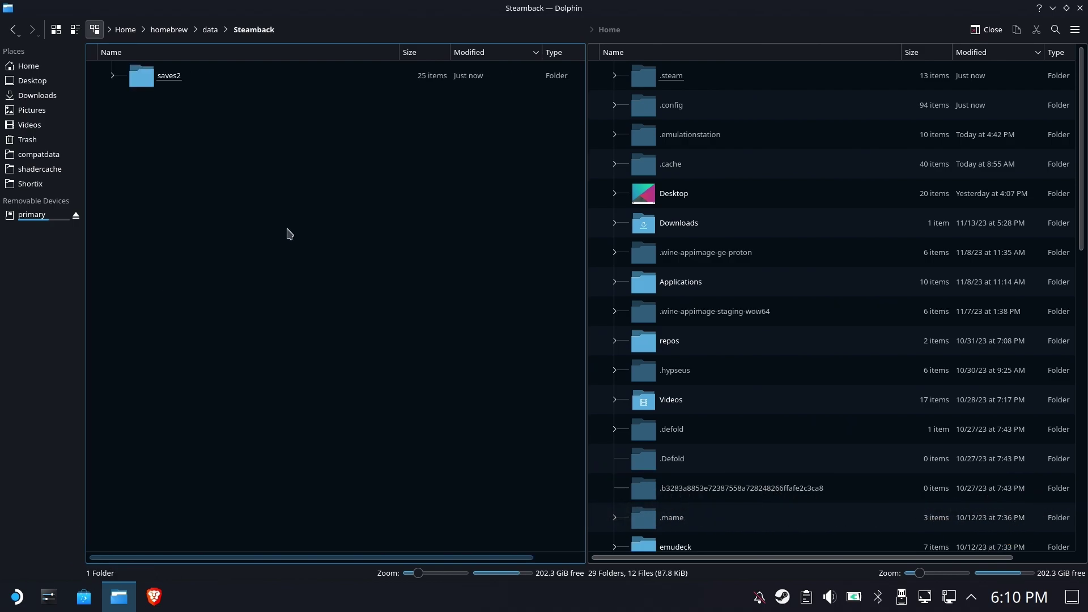
pyautogui.click(170, 78)
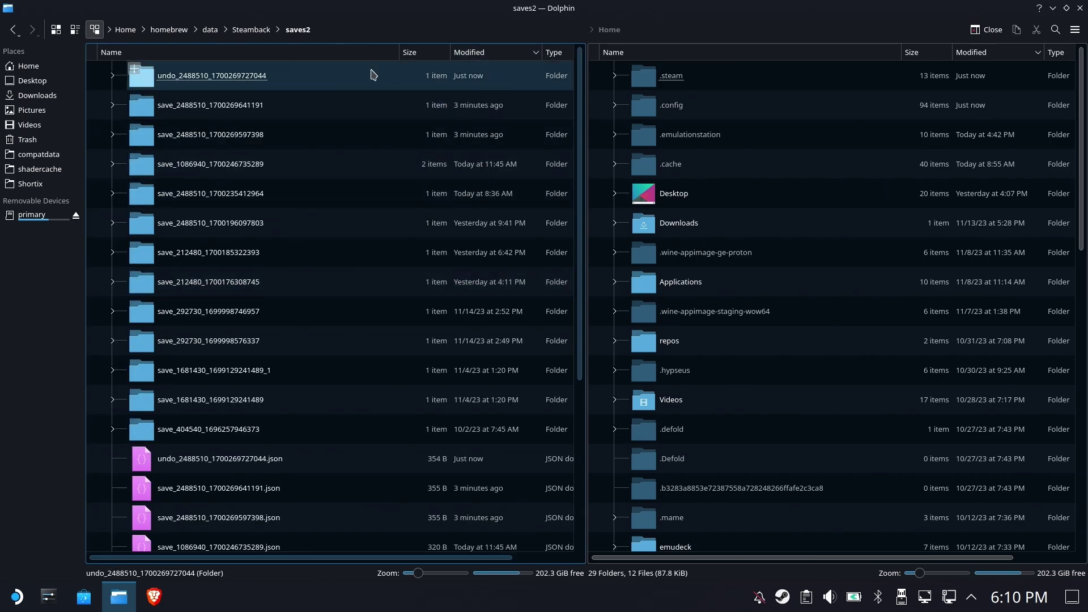
pyautogui.click(195, 110)
pyautogui.click(165, 77)
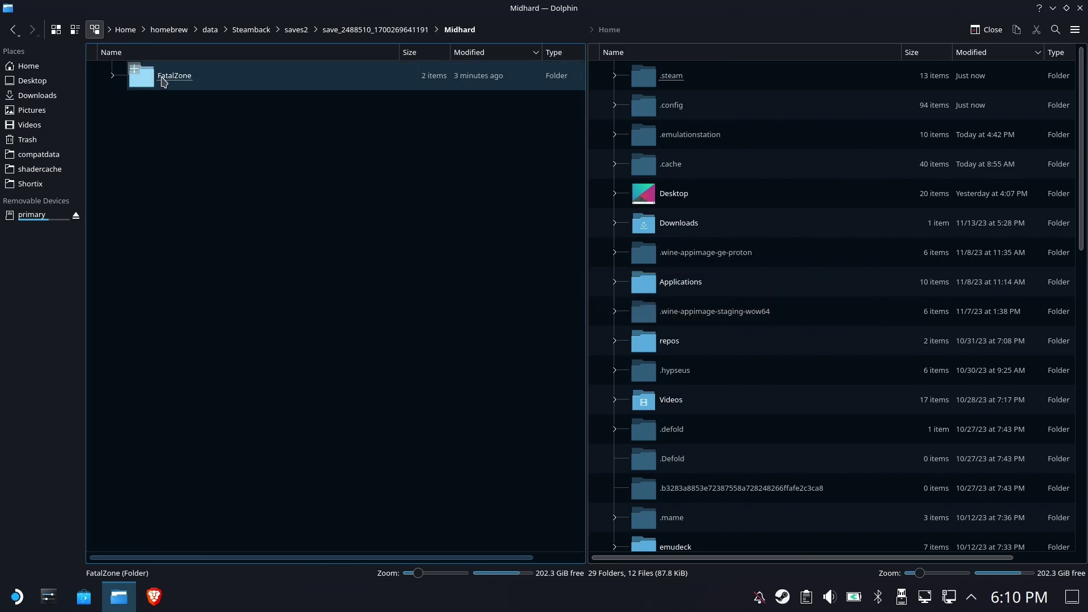
pyautogui.click(328, 30)
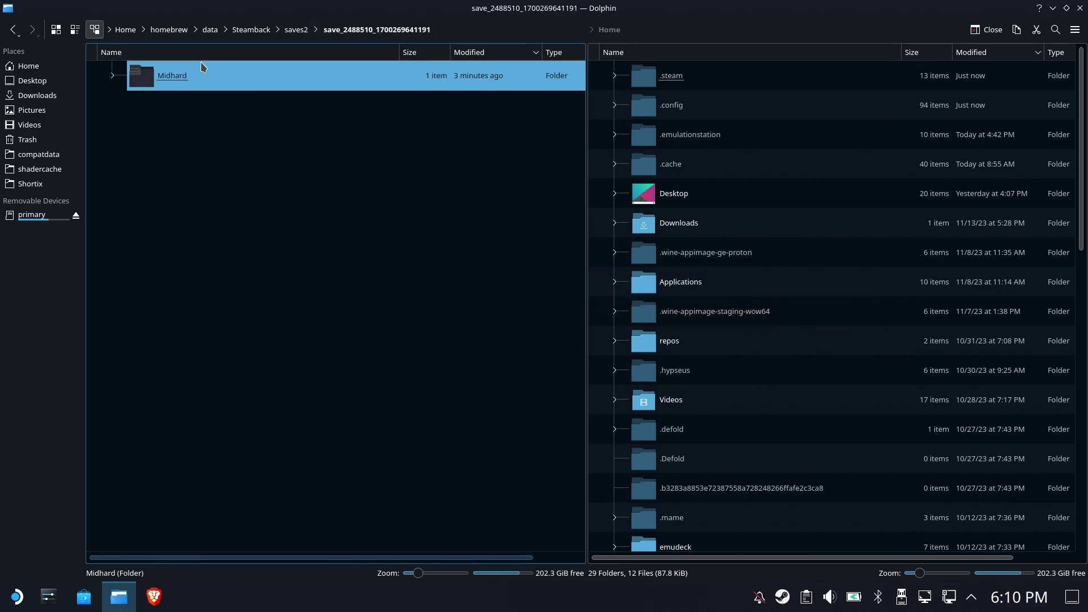
pyautogui.click(295, 31)
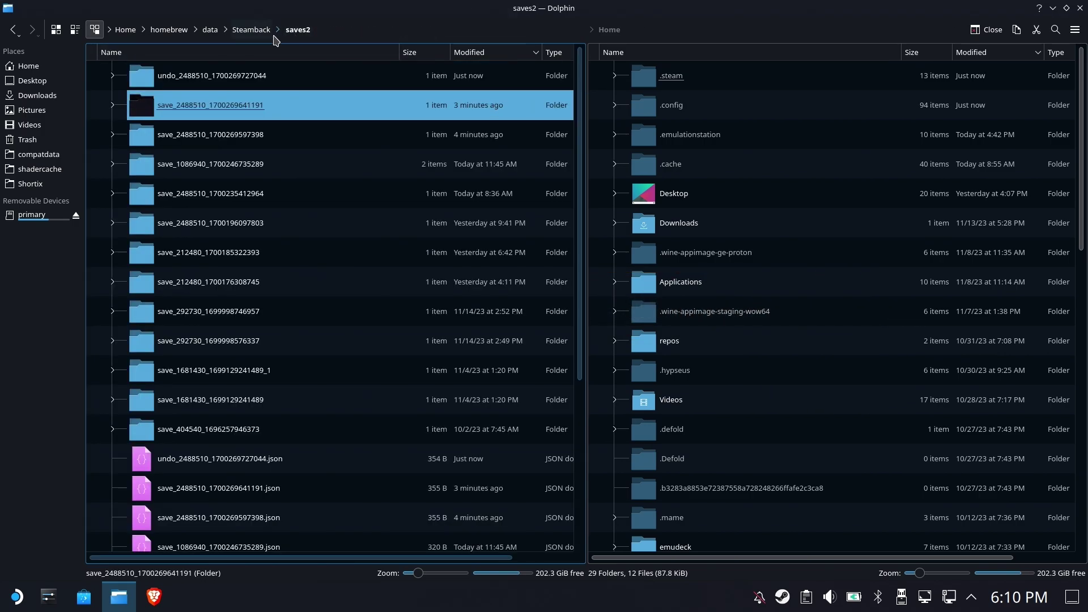
pyautogui.click(192, 154)
pyautogui.click(196, 79)
pyautogui.click(199, 78)
pyautogui.click(173, 86)
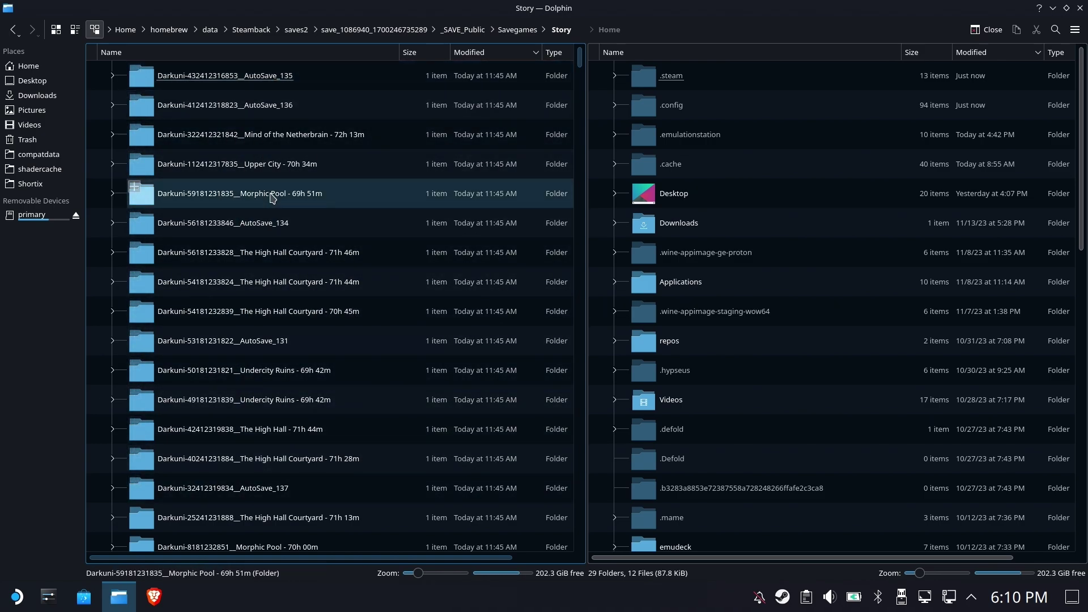
pyautogui.click(304, 31)
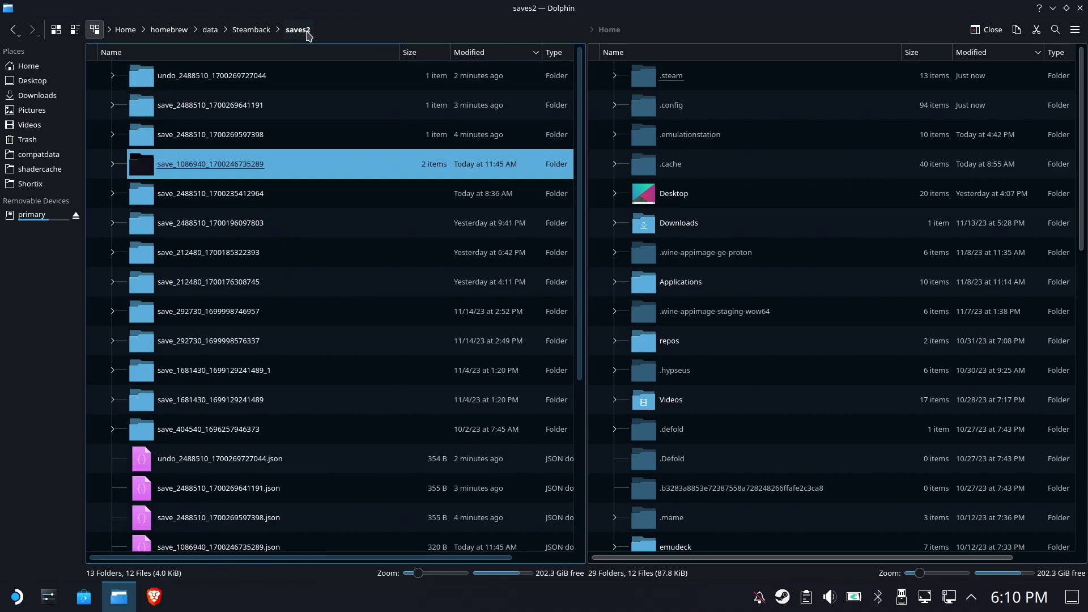
pyautogui.doubleClick(235, 371)
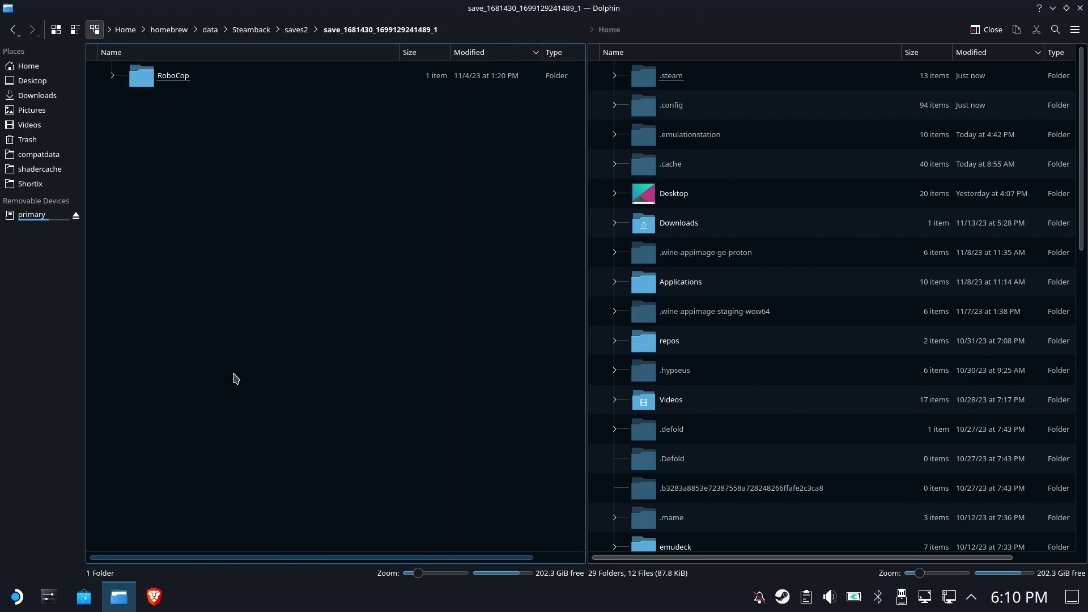
pyautogui.doubleClick(170, 82)
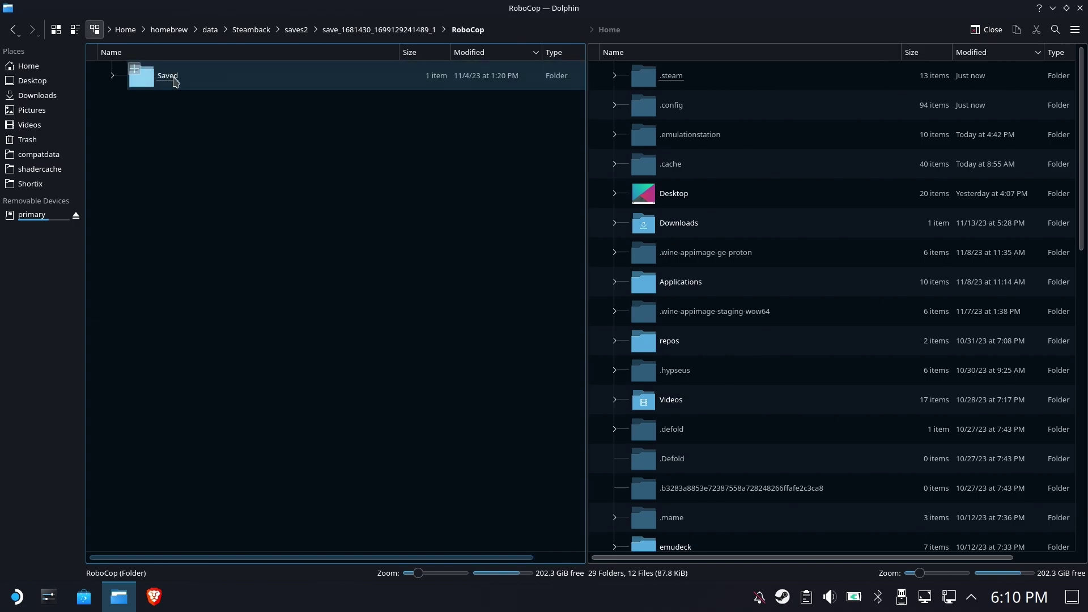
pyautogui.doubleClick(181, 86)
pyautogui.doubleClick(182, 84)
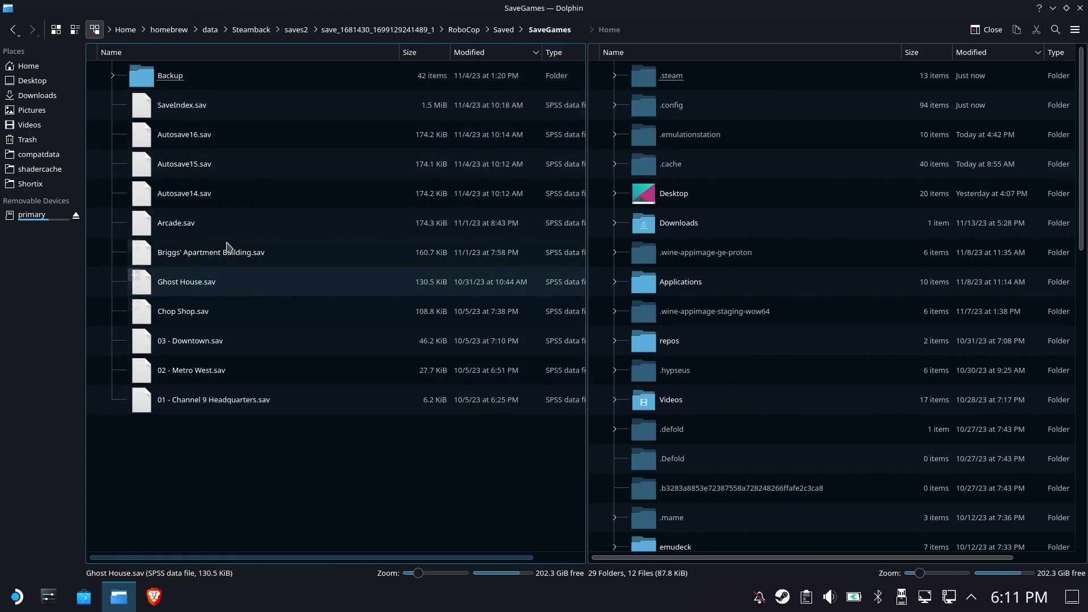
pyautogui.click(303, 33)
# Step: Open save_2488510_1700269641191.json from saves2 in Kate
pyautogui.click(250, 33)
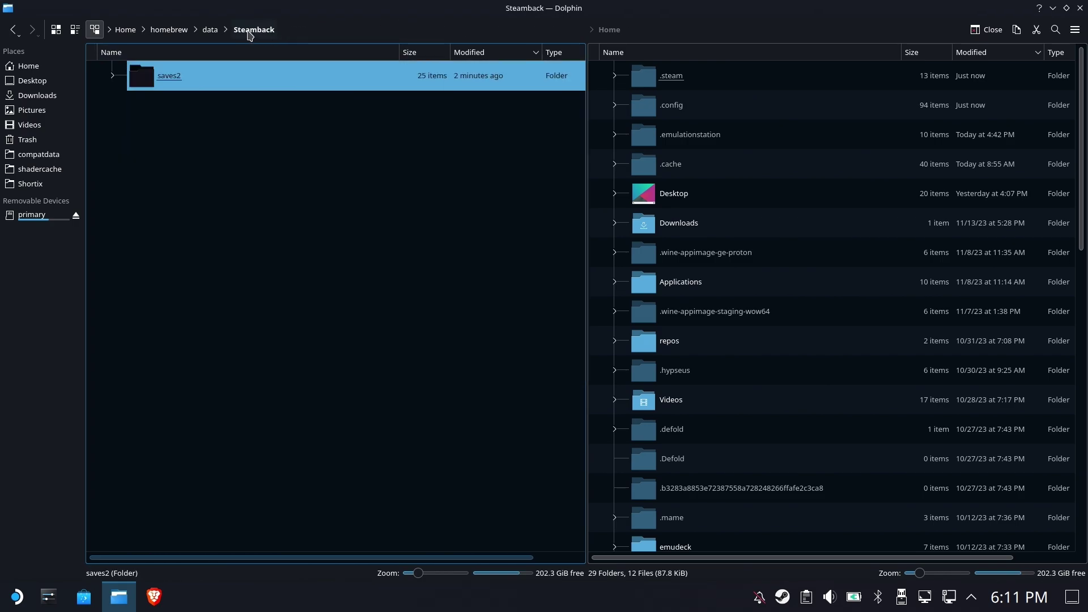
pyautogui.click(175, 78)
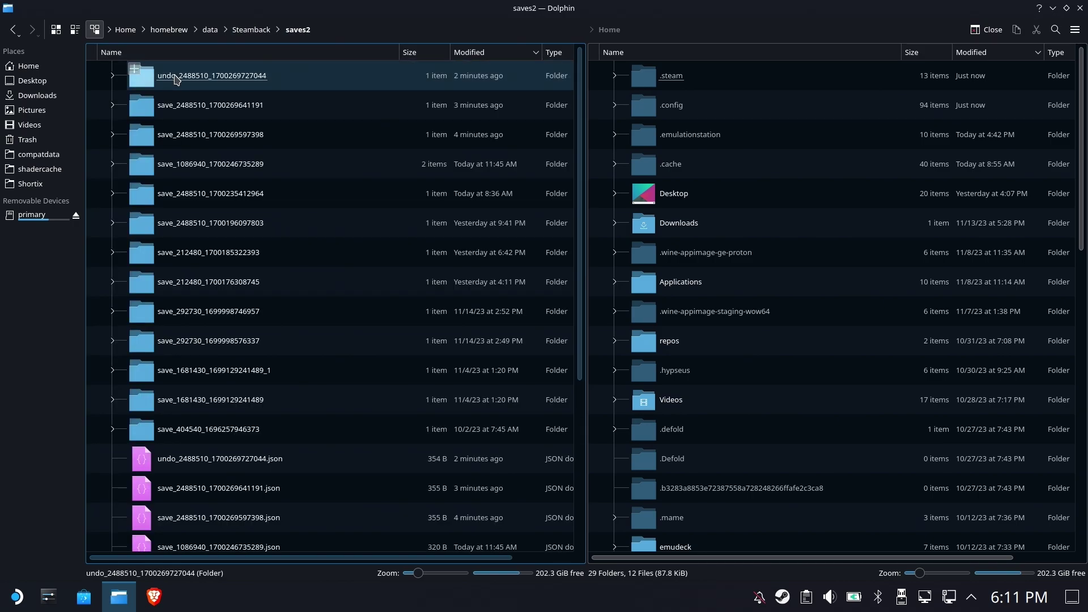
pyautogui.scroll(-5, 283, 236)
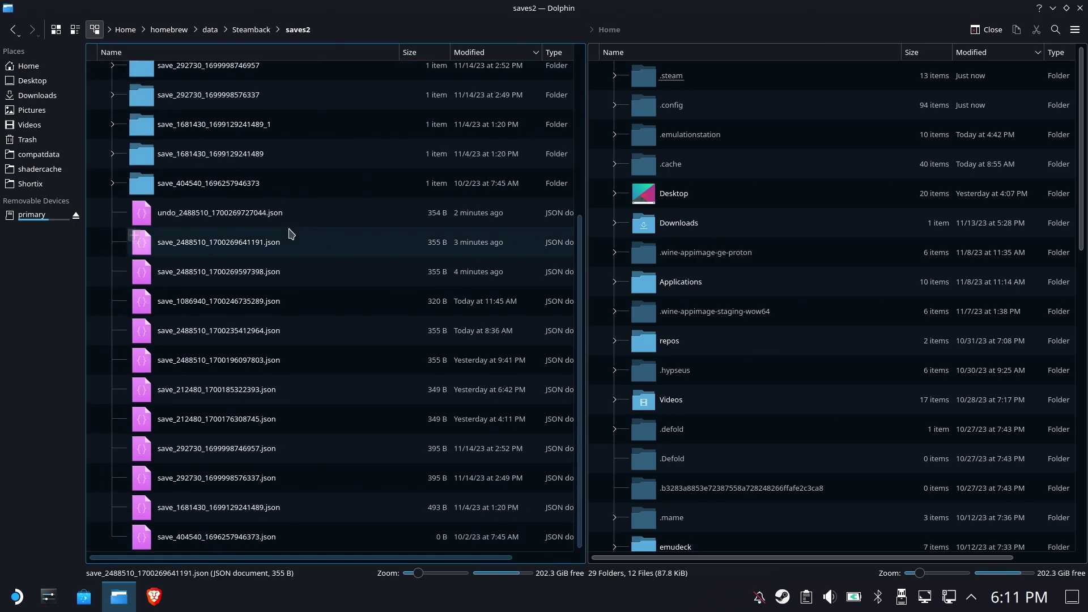
pyautogui.click(214, 248)
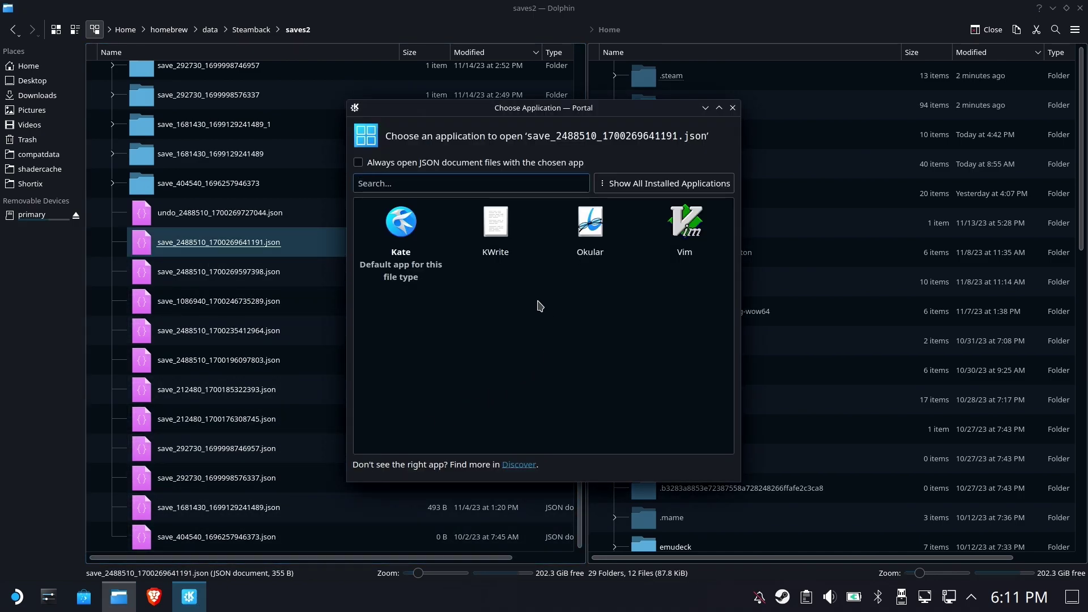
pyautogui.click(416, 228)
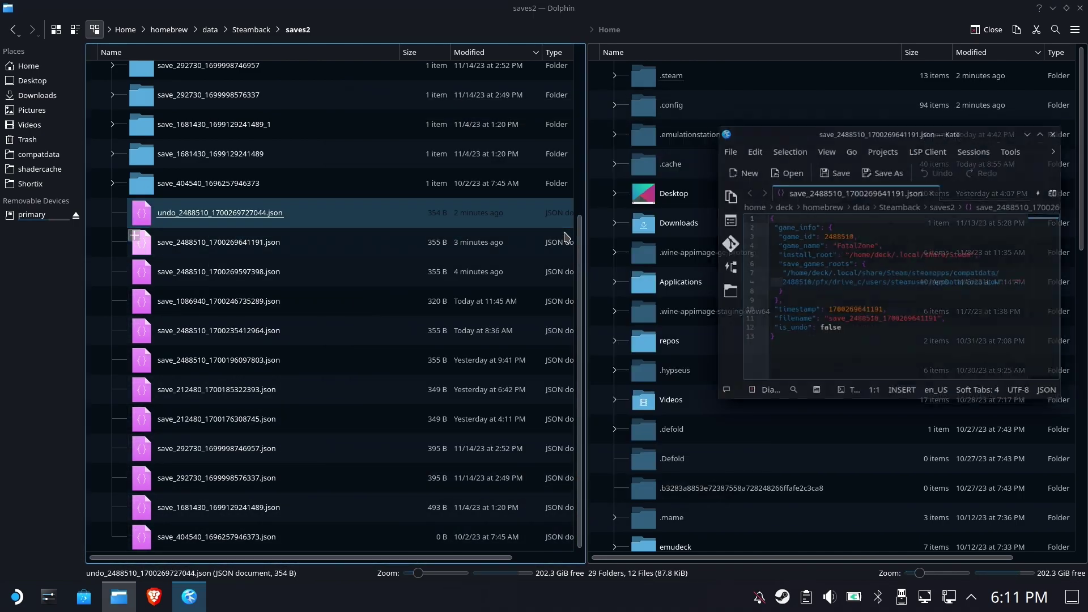
# Step: Center the Kate window and select the name FatalZone, game ID 2488510 and save path
pyautogui.moveTo(963, 126); pyautogui.dragTo(619, 98)
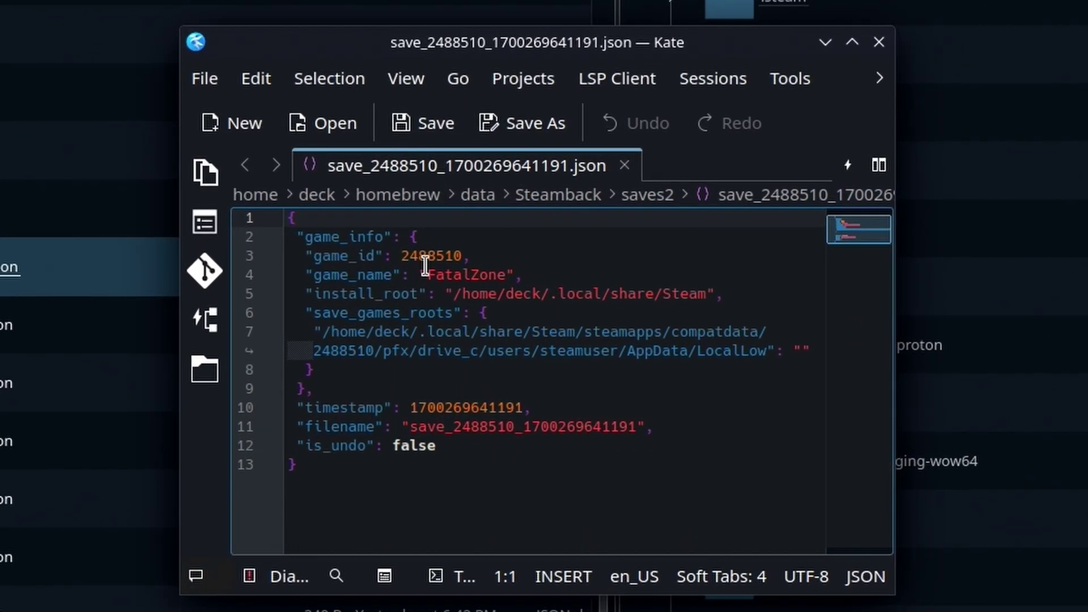
pyautogui.doubleClick(426, 267)
pyautogui.doubleClick(428, 252)
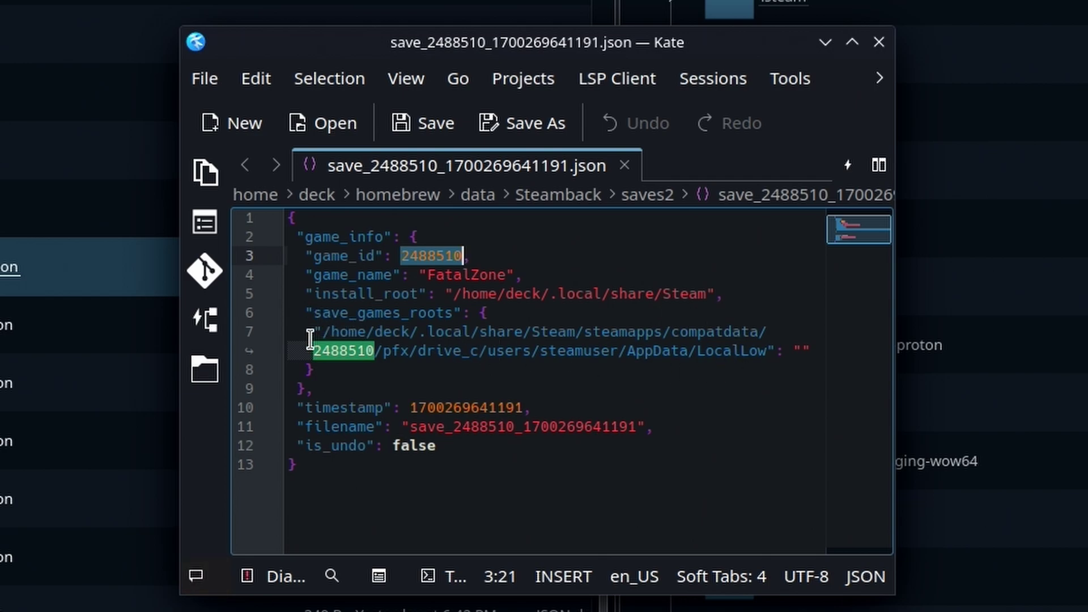
pyautogui.moveTo(310, 338); pyautogui.dragTo(813, 348)
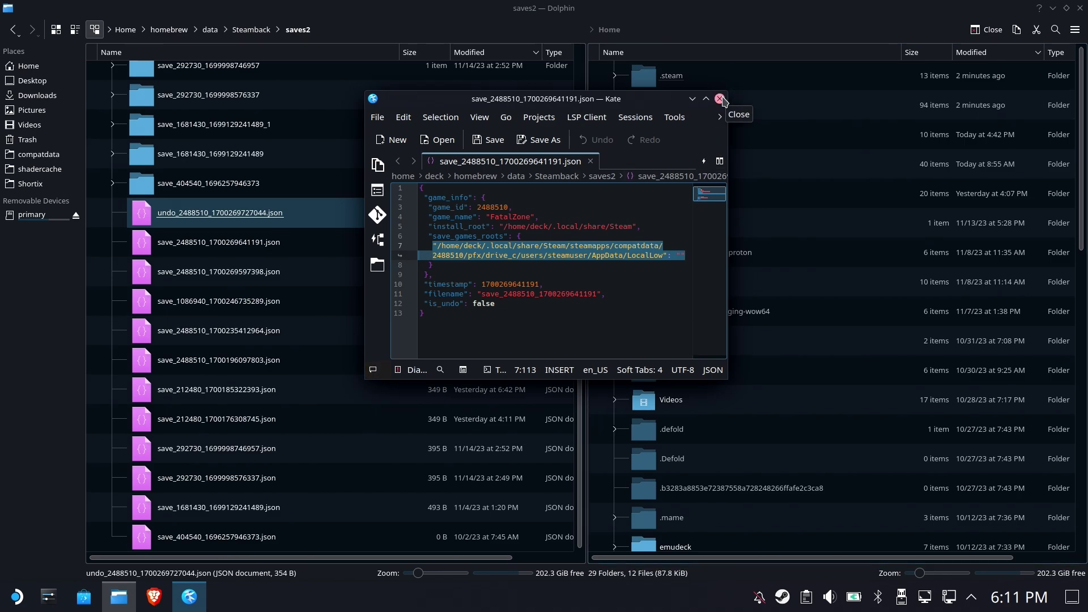
# Step: Close Kate and search SteamDB for game ID 2488510
pyautogui.click(719, 99)
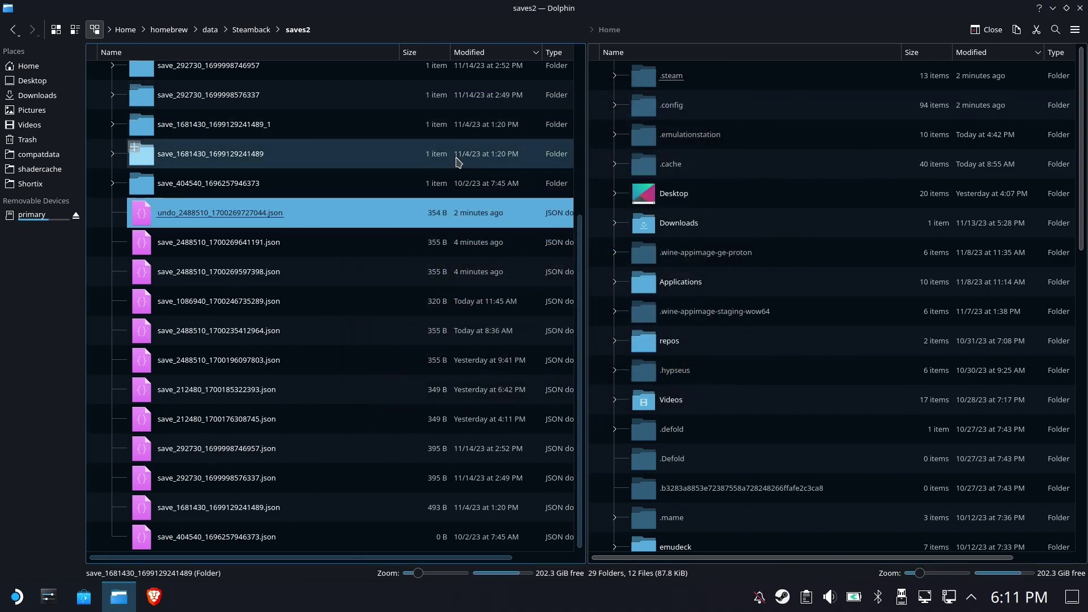
pyautogui.scroll(4, 458, 163)
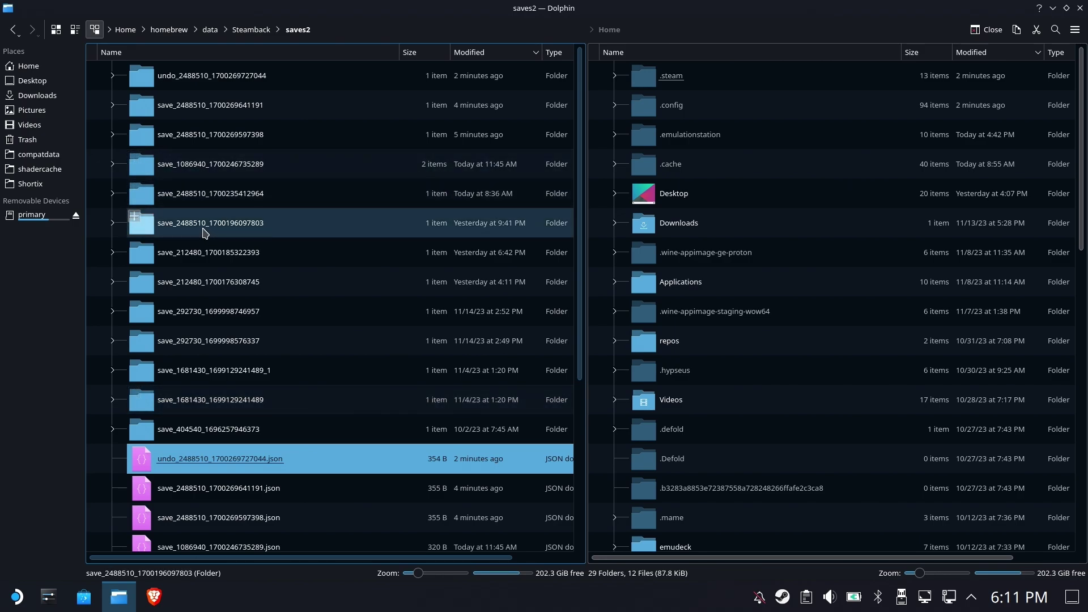
pyautogui.hotkey('alt', 'Tab')
pyautogui.write('248')
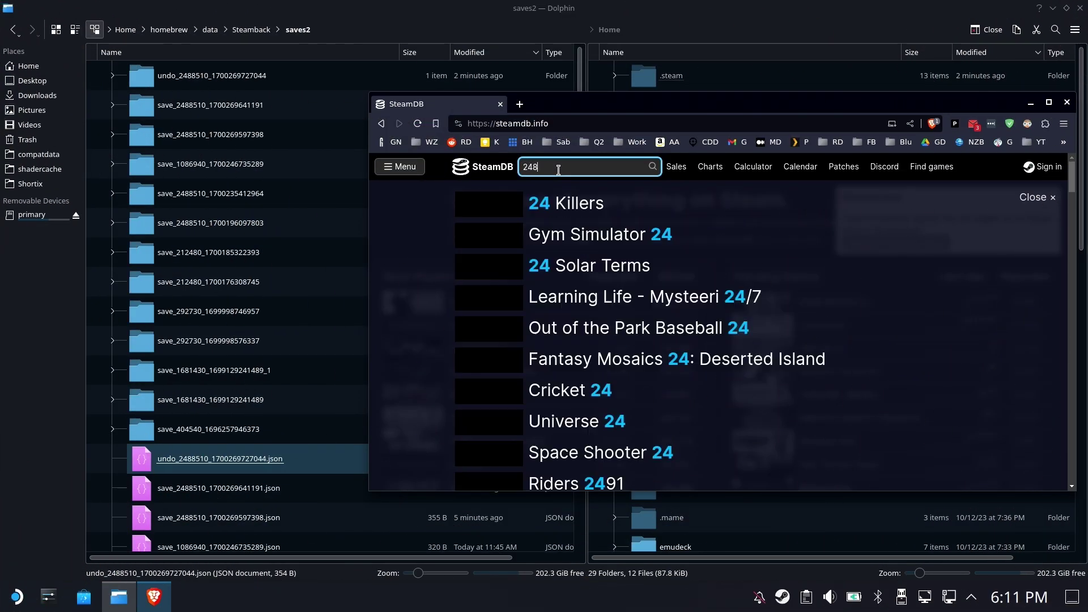
pyautogui.write('8510')
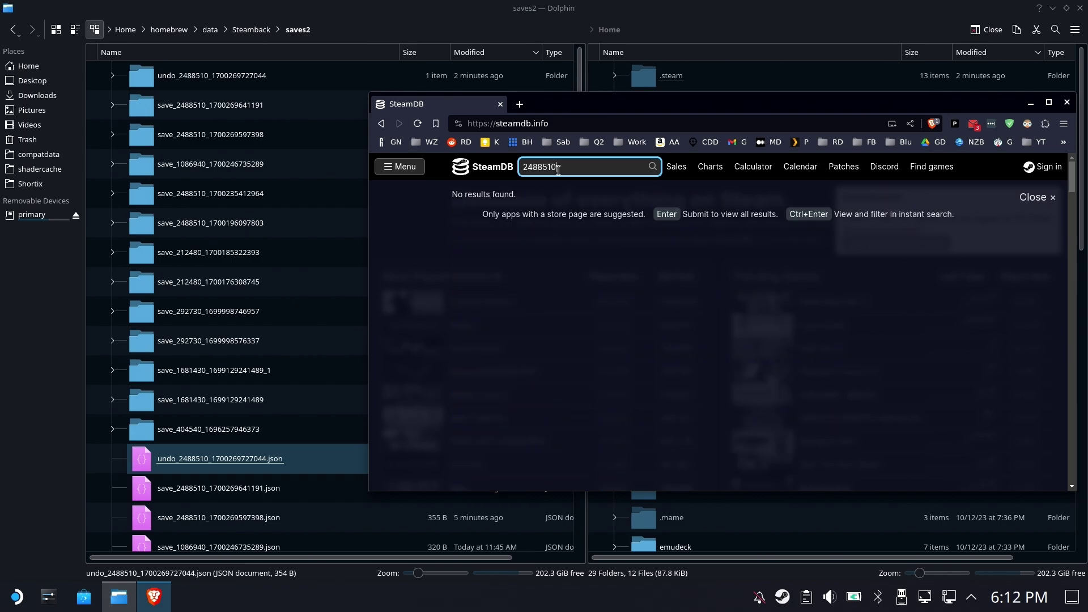
pyautogui.press('Return')
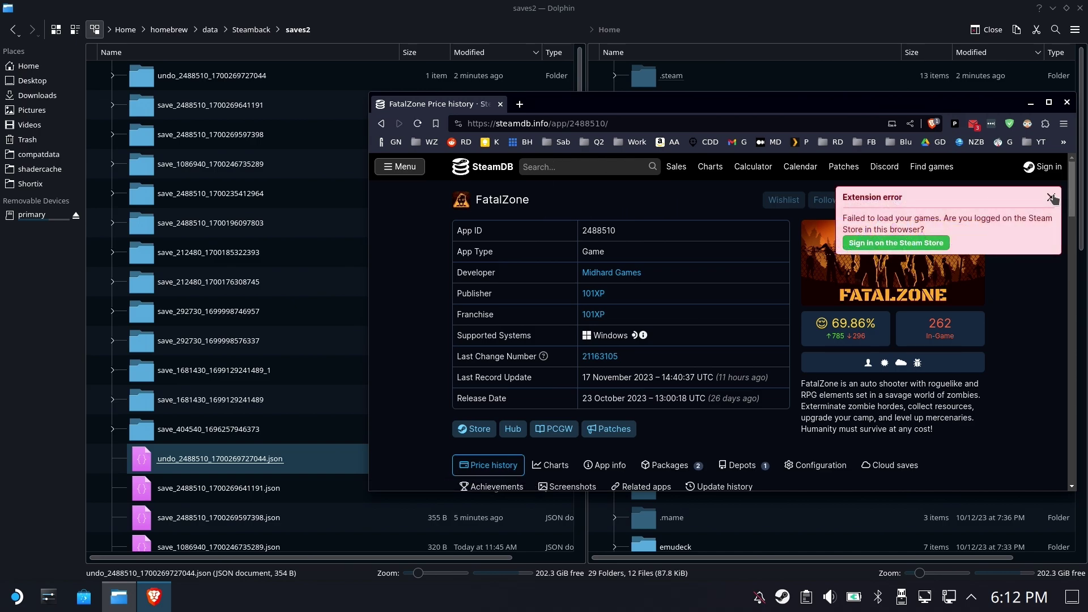
# Step: Confirm on SteamDB that App ID 2488510 is FatalZone, then close the browser
pyautogui.click(1051, 197)
pyautogui.doubleClick(606, 229)
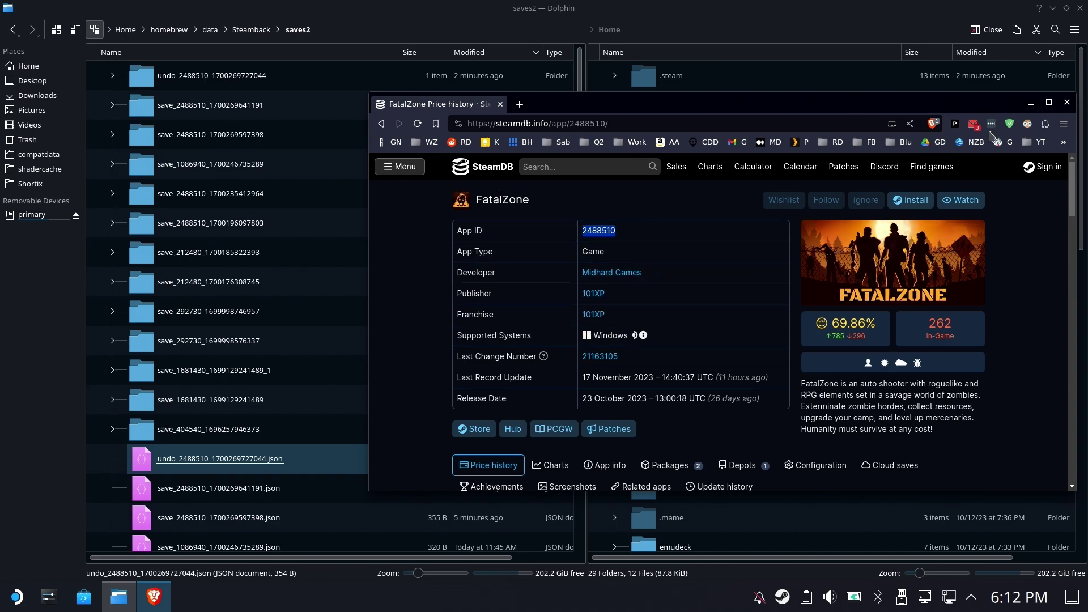
pyautogui.click(1066, 103)
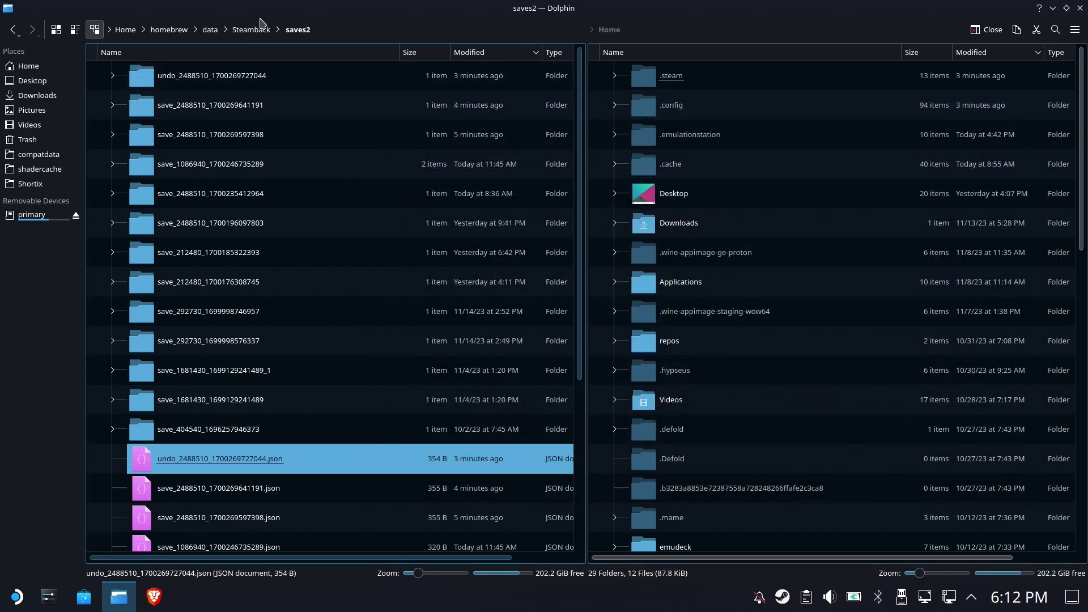
# Step: Go back up through the Steamback and data folders, then close Dolphin
pyautogui.click(253, 30)
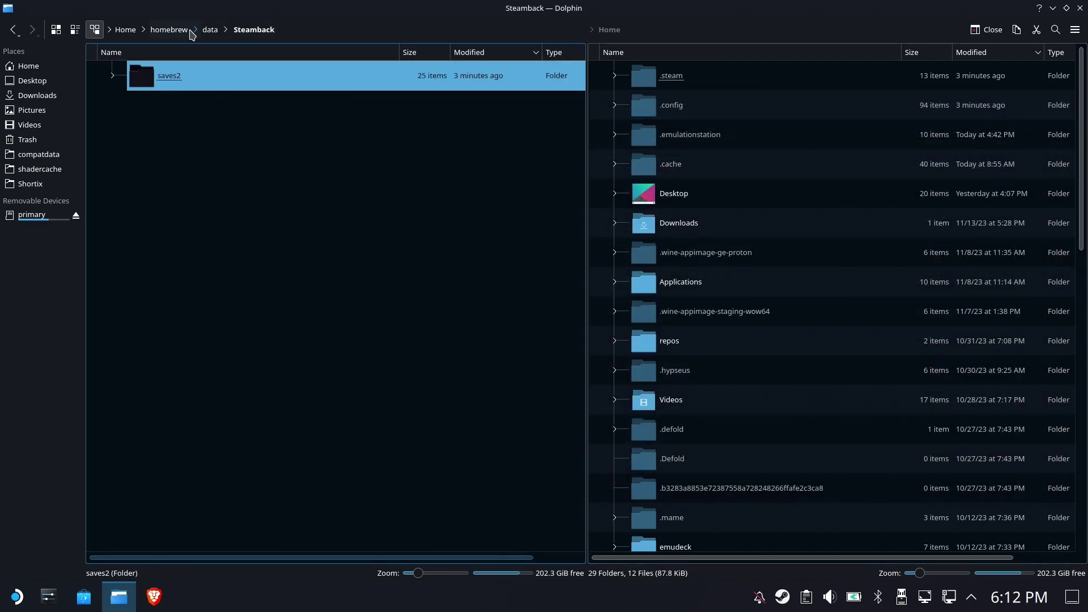
pyautogui.click(209, 30)
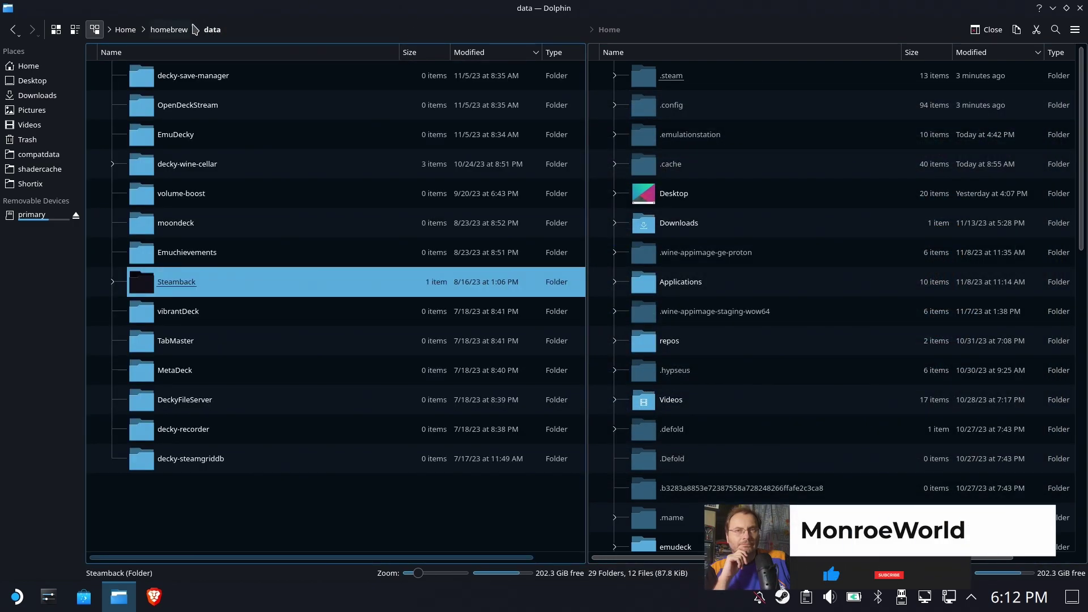
pyautogui.click(1079, 8)
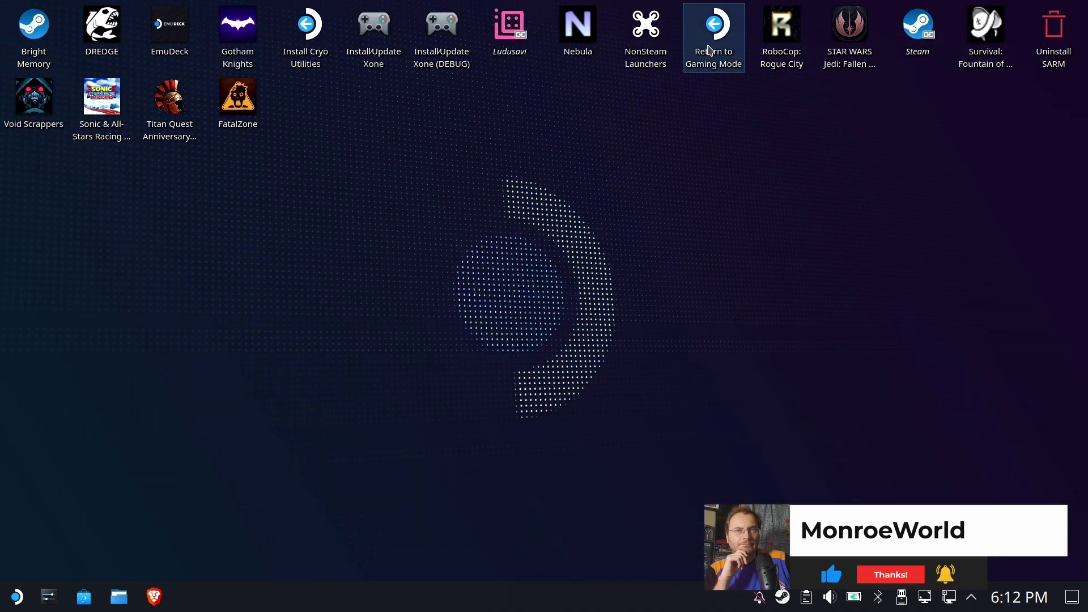